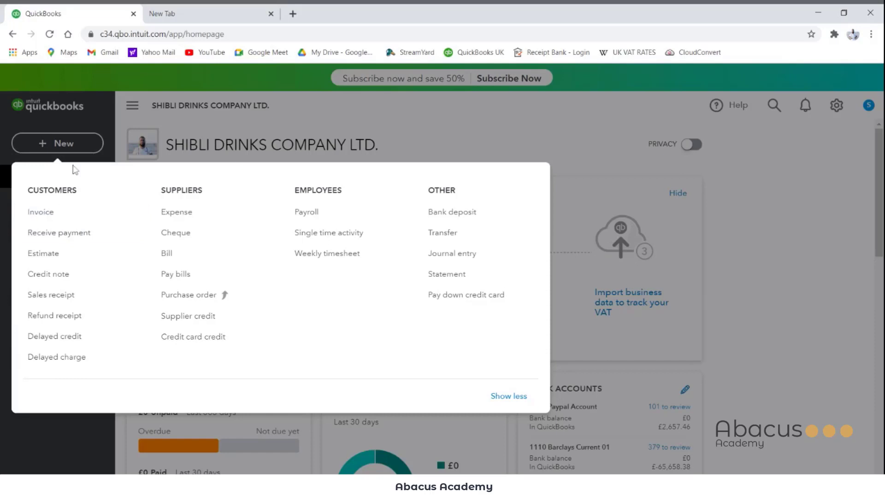
Step: Start a new customer estimate
left_click(99, 134)
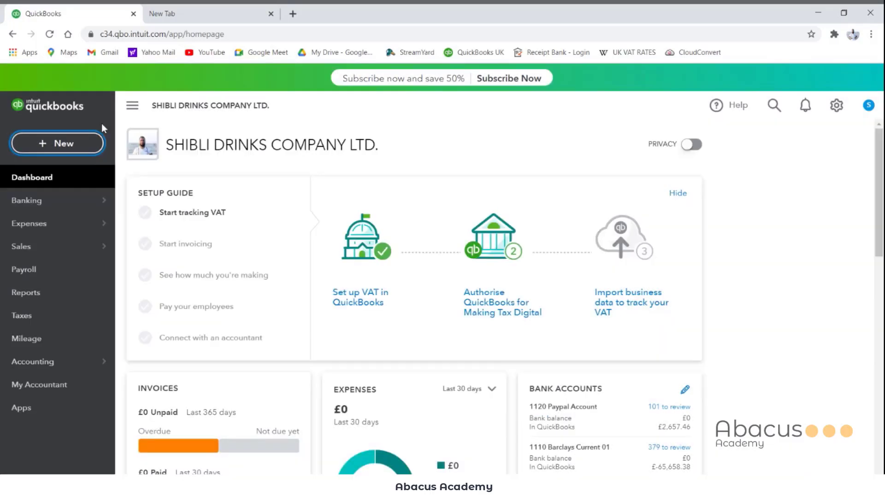
left_click(48, 149)
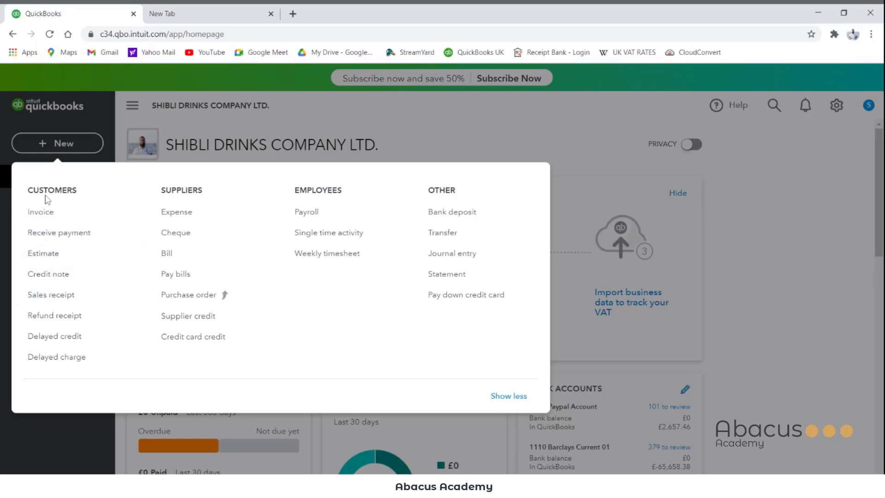
left_click(62, 143)
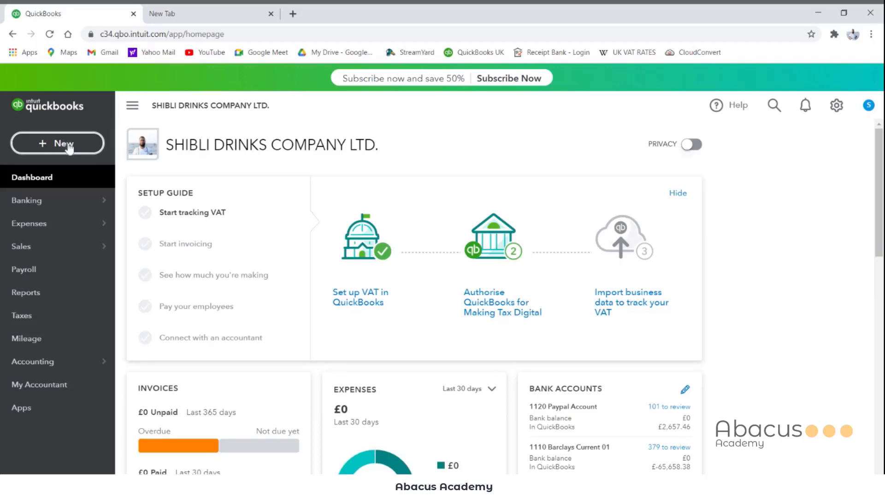
left_click(69, 147)
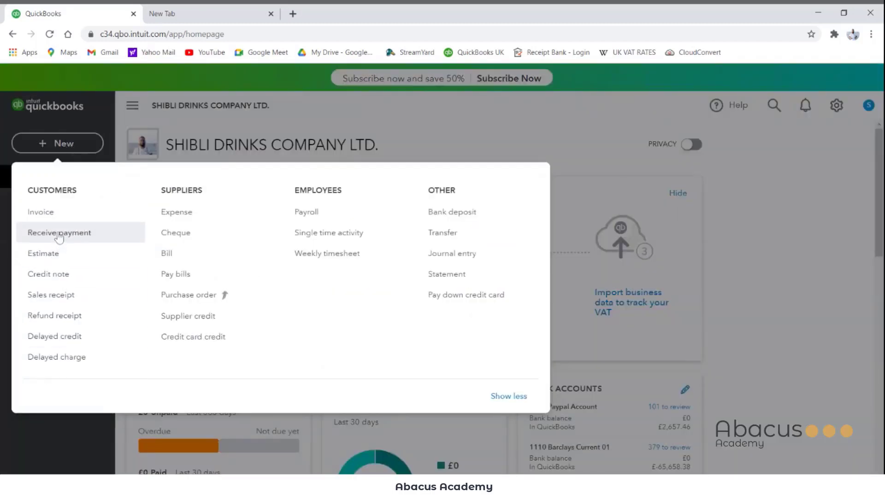
left_click(58, 253)
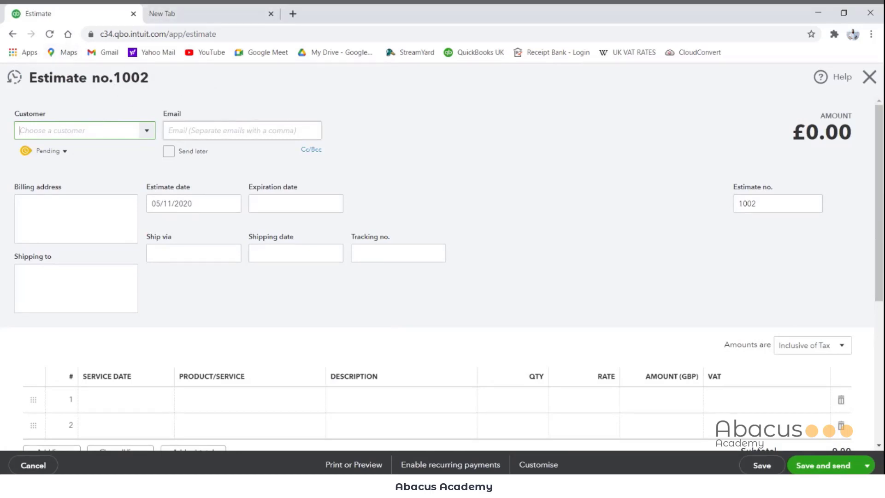
Step: Change the estimate number to "Quotation NO. 1"
double_click(747, 203)
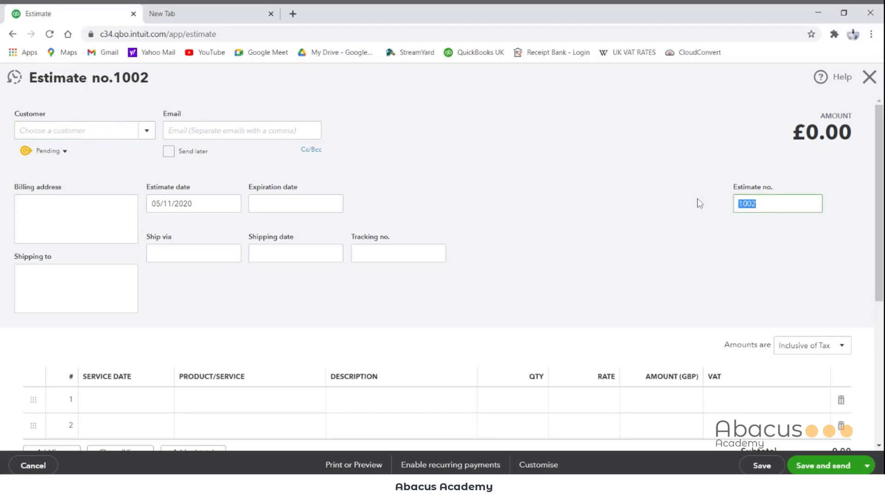
type("1")
key("BackSpace")
type("Quotation NO. 1")
key("Tab")
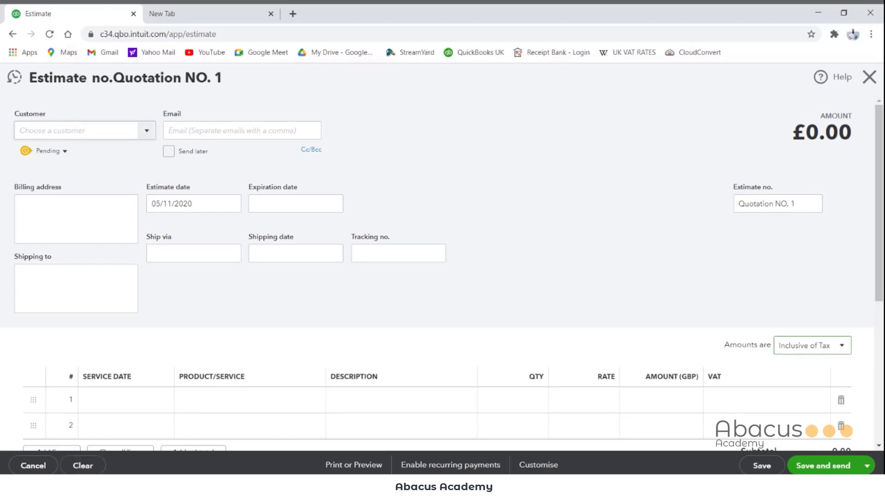
Step: Choose Test Customer as the customer for the estimate
left_click(77, 130)
type("Test Customer")
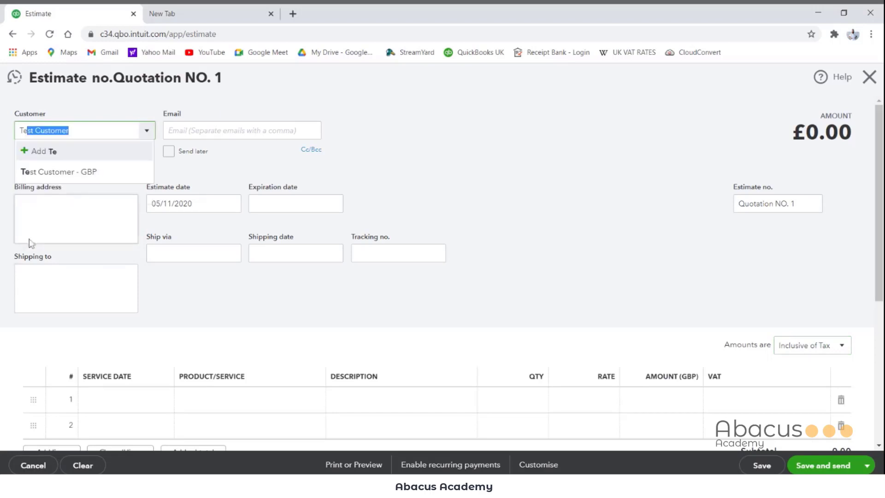
left_click(30, 170)
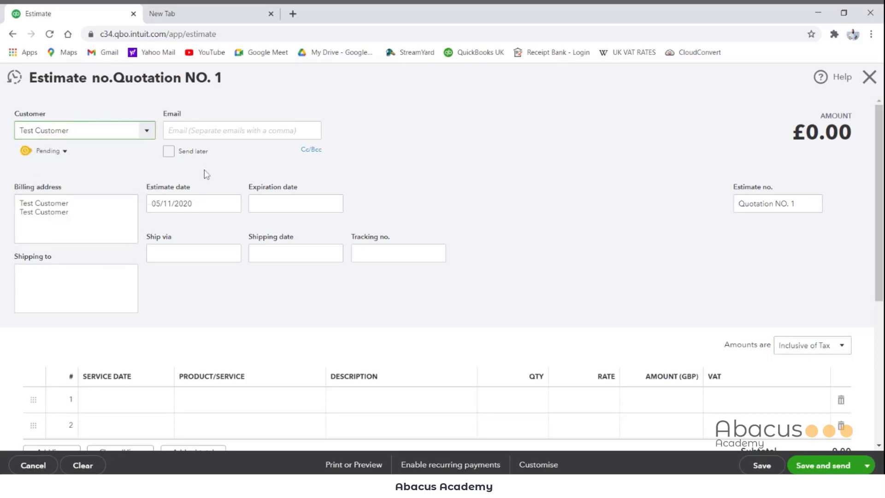
key("Tab")
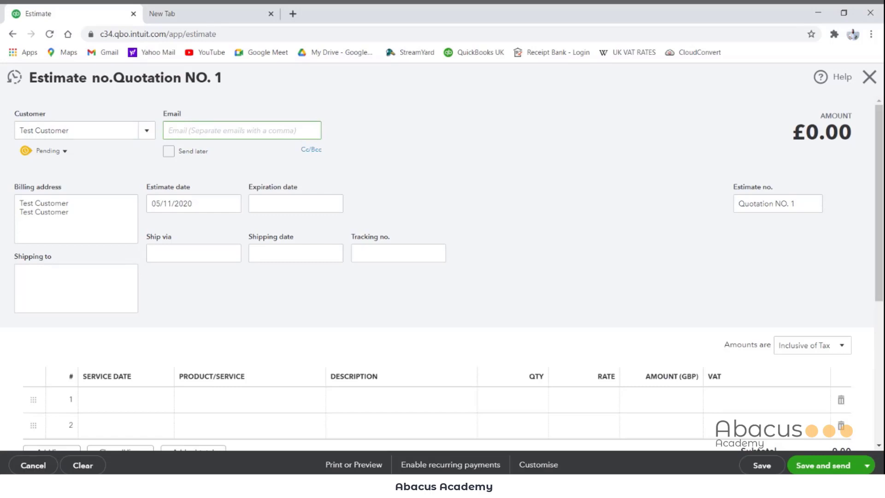
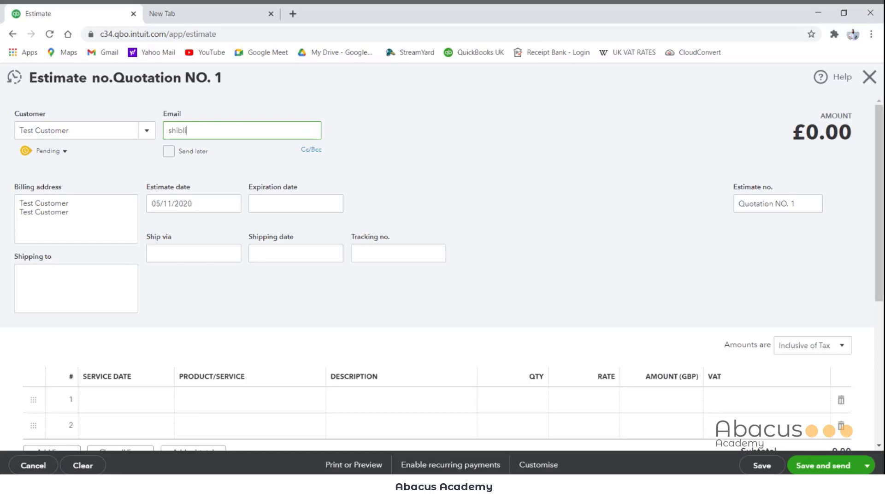
Step: Fill in the customer's email address on the estimate
key("Tab")
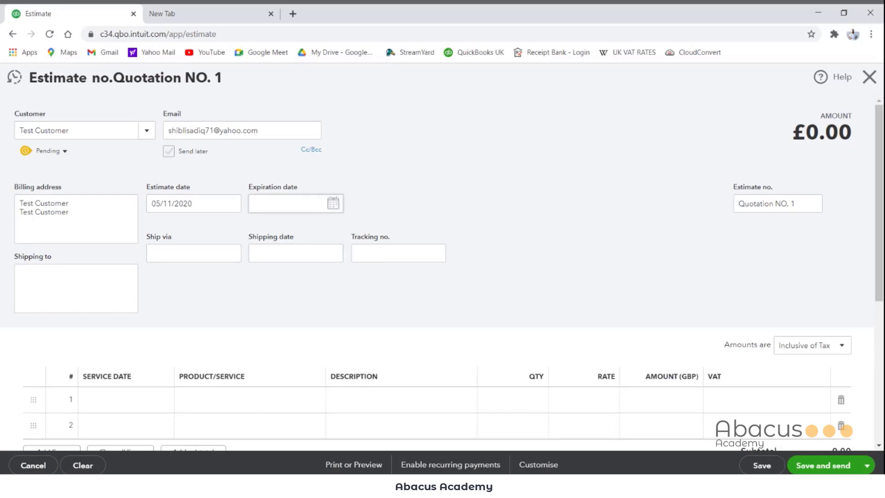
Step: Set the estimate's expiration date to 15/11/2020 and leave the shipping and tracking details blank
left_click(333, 203)
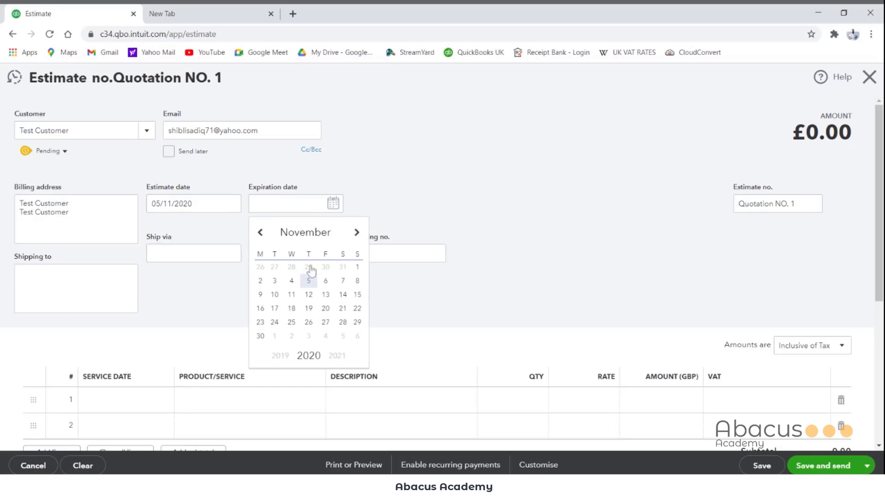
left_click(356, 295)
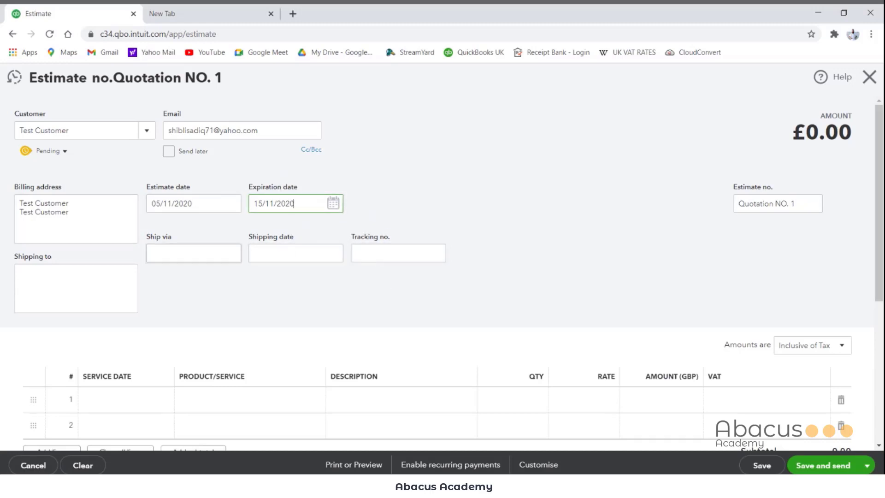
key("Tab")
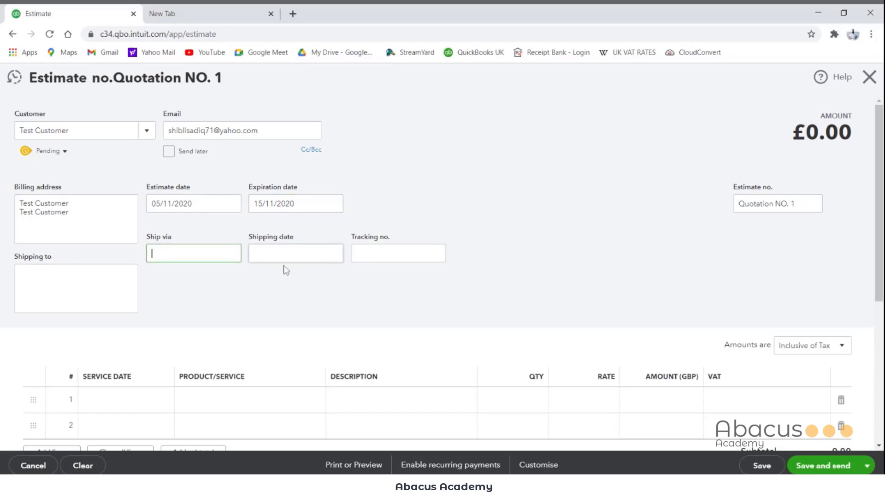
left_click(254, 253)
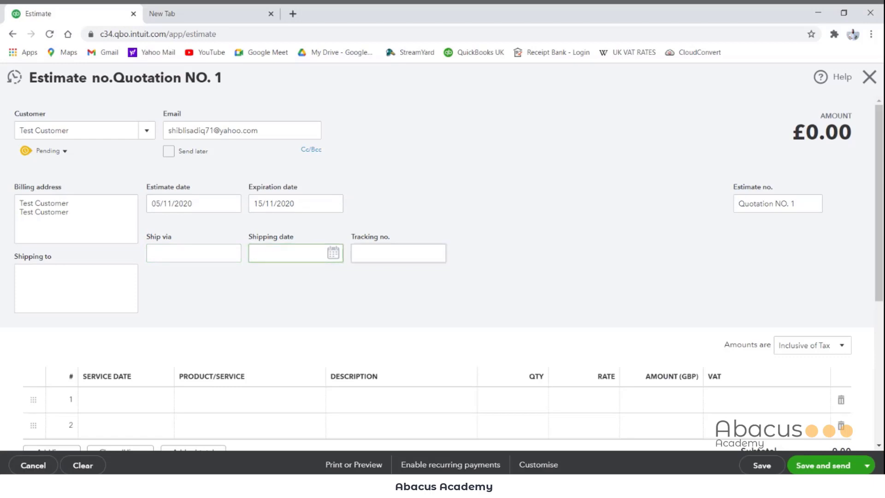
key("Tab")
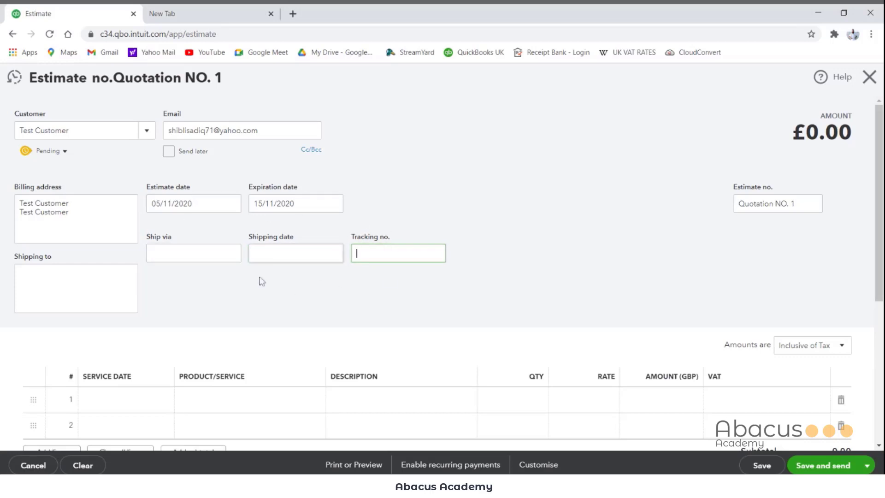
Step: Add the product 50mlMiniCocktailsx5Bot to the first line of the estimate
scroll(136, 332, "down", 3)
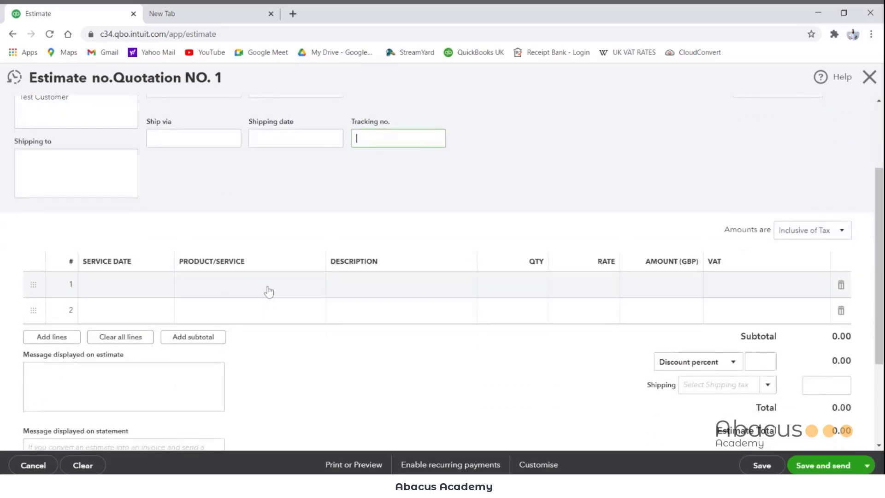
left_click(268, 291)
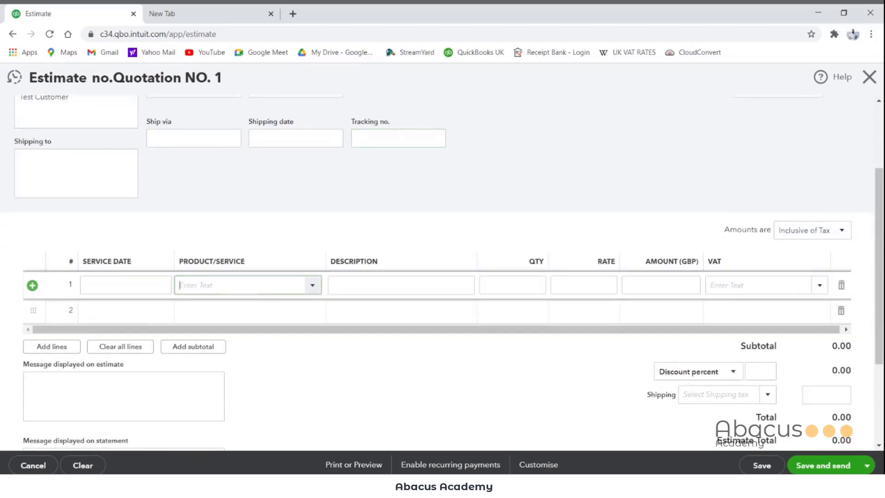
left_click(313, 286)
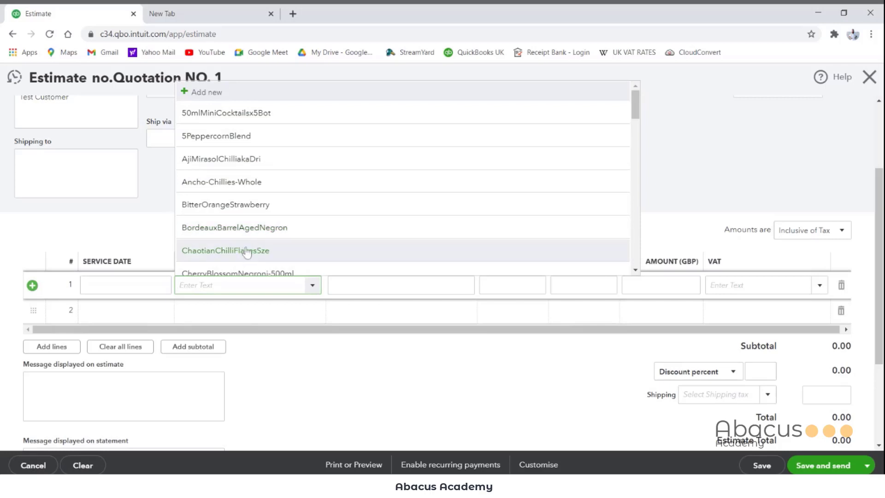
left_click(227, 119)
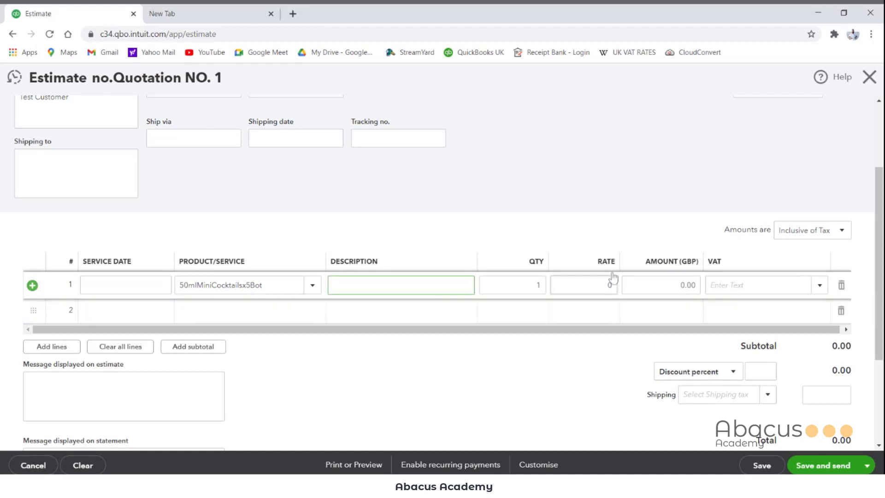
Step: Set the first line's amount to 1,000.00 GBP and its VAT rate to 20.0% S
key("Tab")
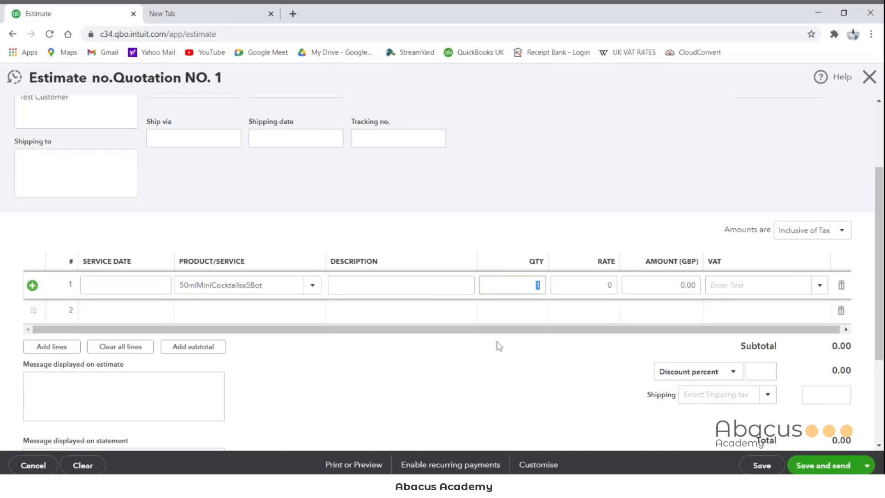
key("Tab")
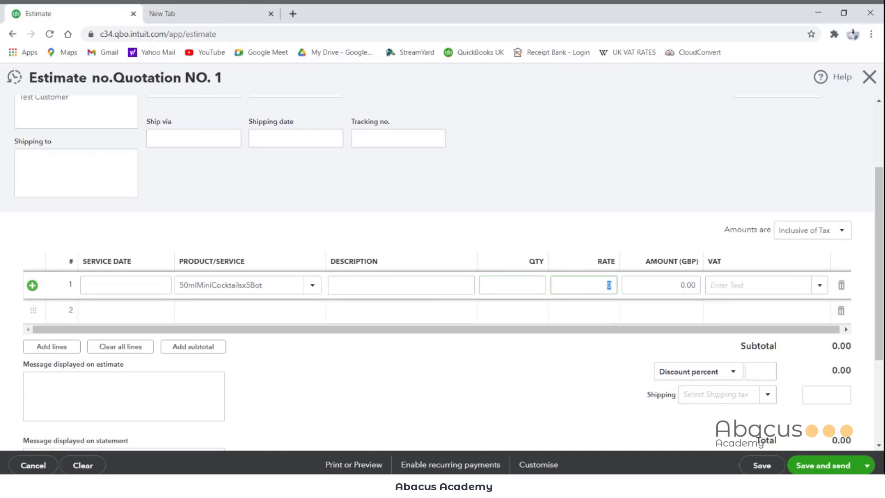
key("Tab")
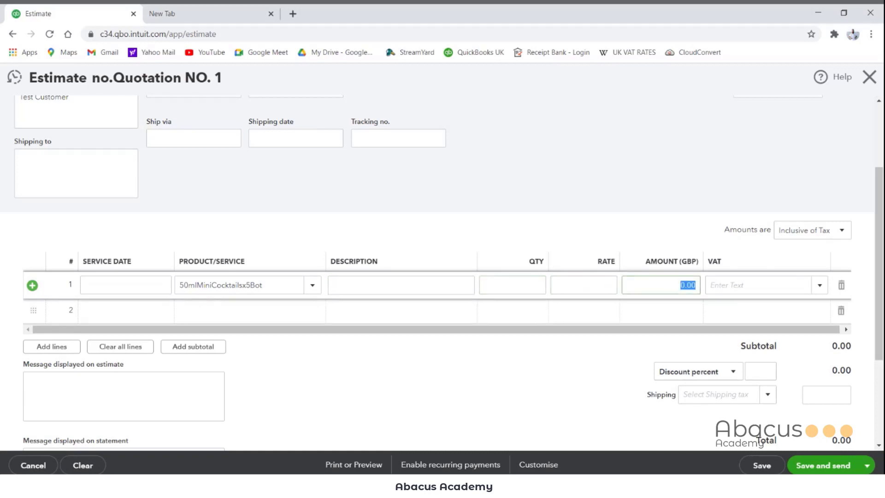
type("1000")
key("Tab")
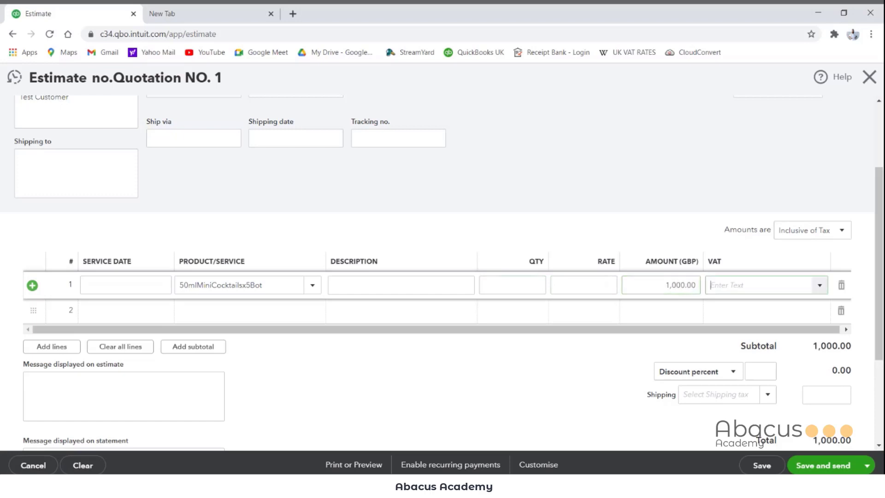
left_click(820, 286)
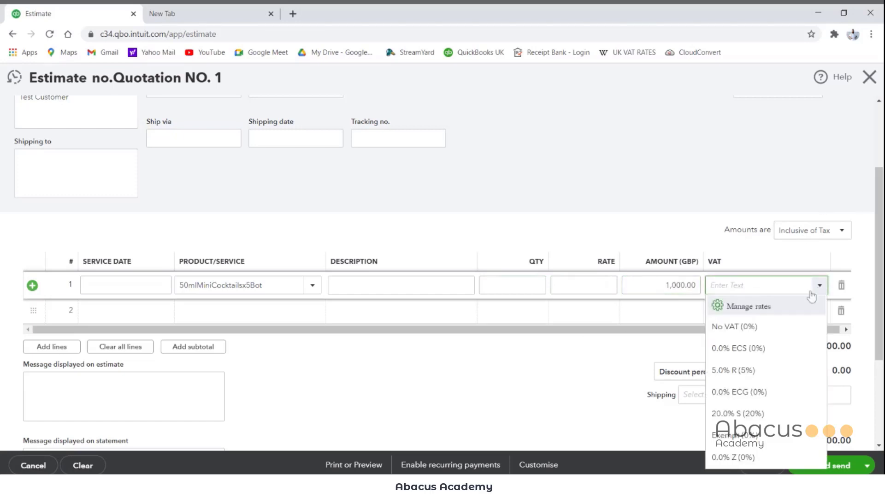
left_click(736, 413)
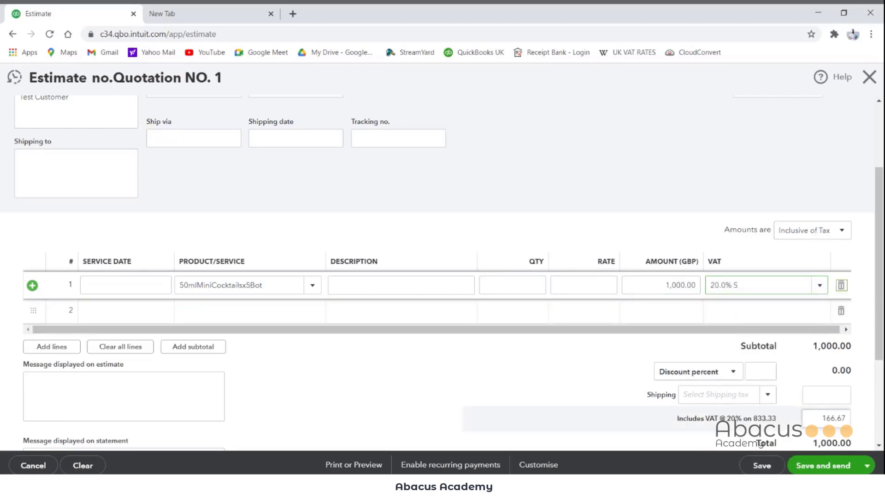
Step: Try the estimate amounts as Exclusive of Tax and return them to Inclusive of Tax
scroll(799, 404, "down", 3)
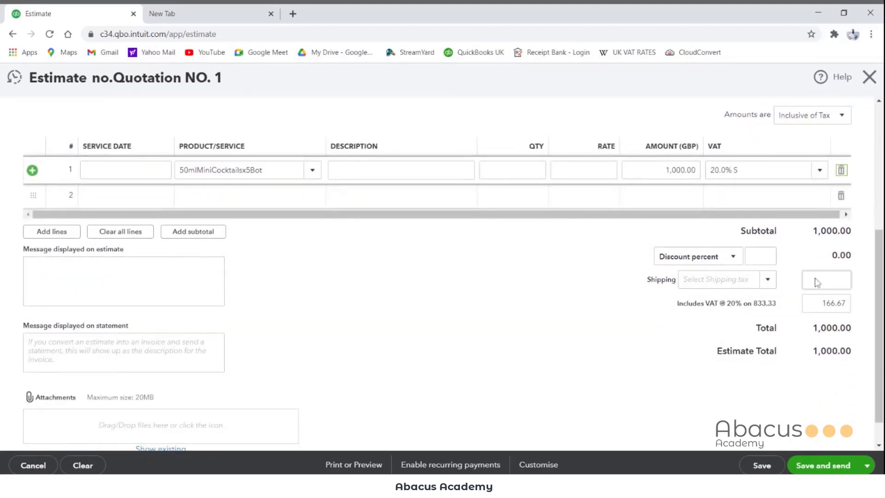
scroll(817, 283, "up", 1)
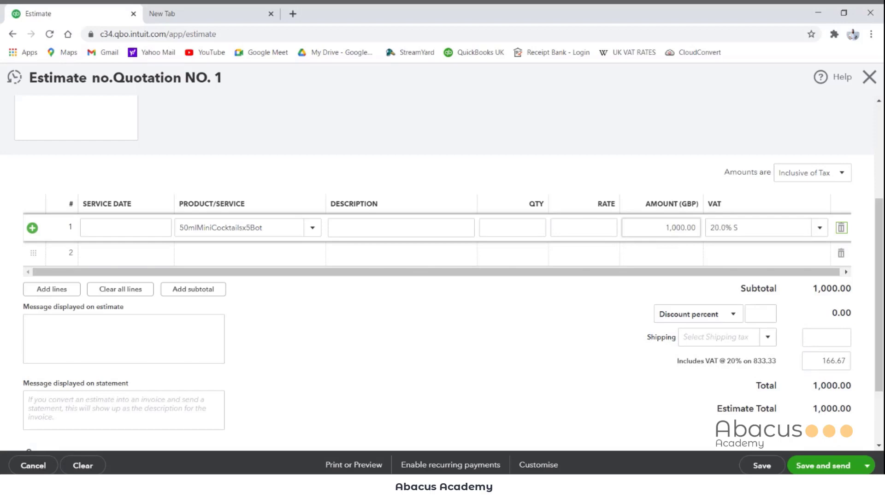
left_click(834, 175)
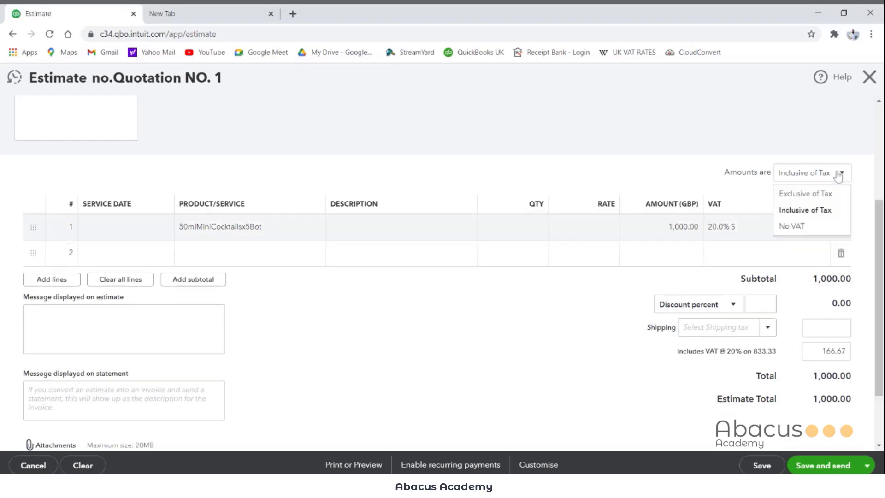
left_click(807, 195)
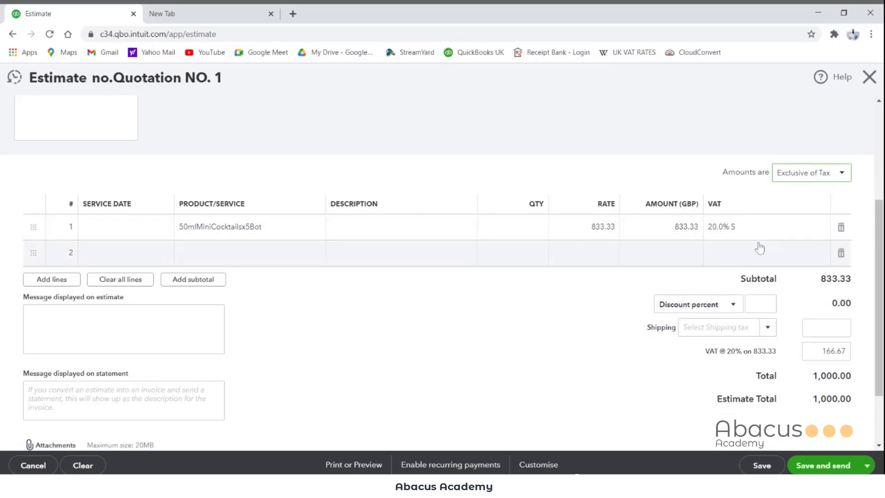
left_click(823, 180)
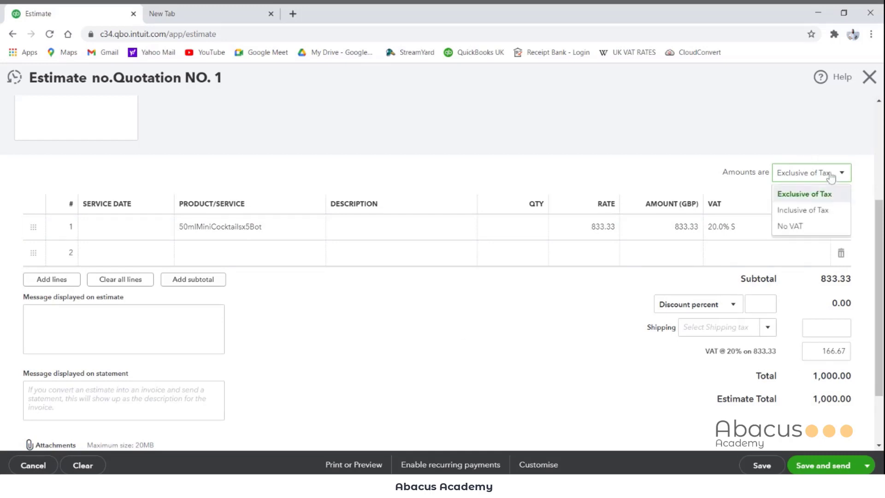
left_click(804, 211)
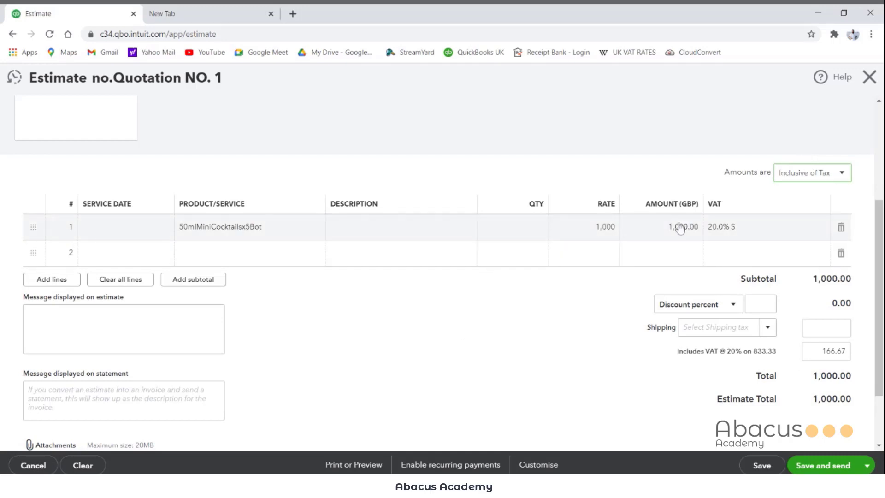
Step: Save the estimate and open the email for sending it to the customer
scroll(756, 375, "down", 2)
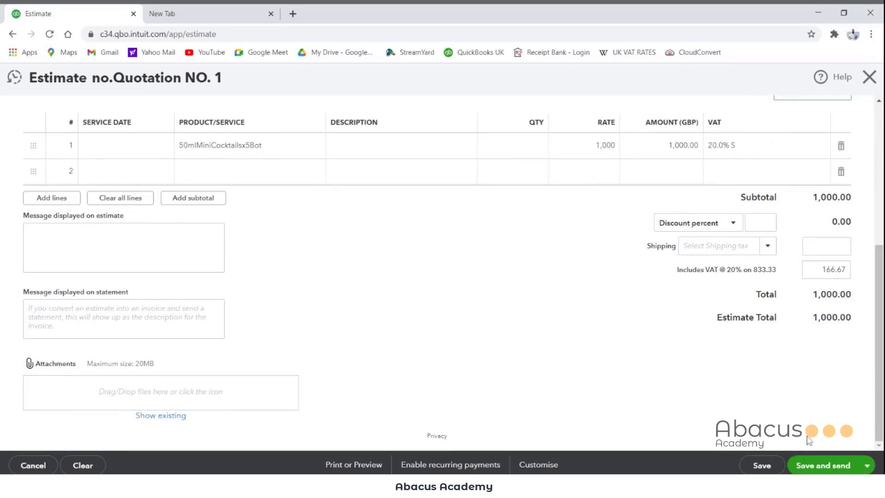
left_click(823, 466)
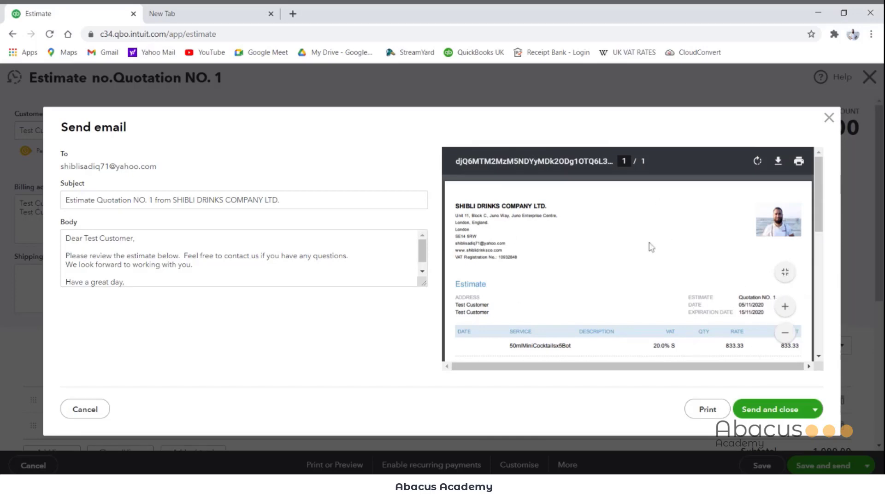
Step: Check the estimate preview in full, then send the email to the customer and close the estimate
left_click(785, 272)
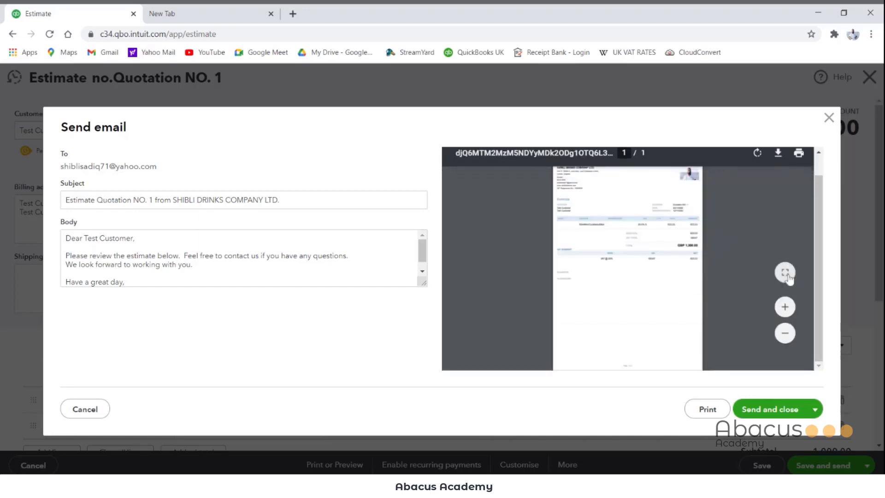
left_click(785, 307)
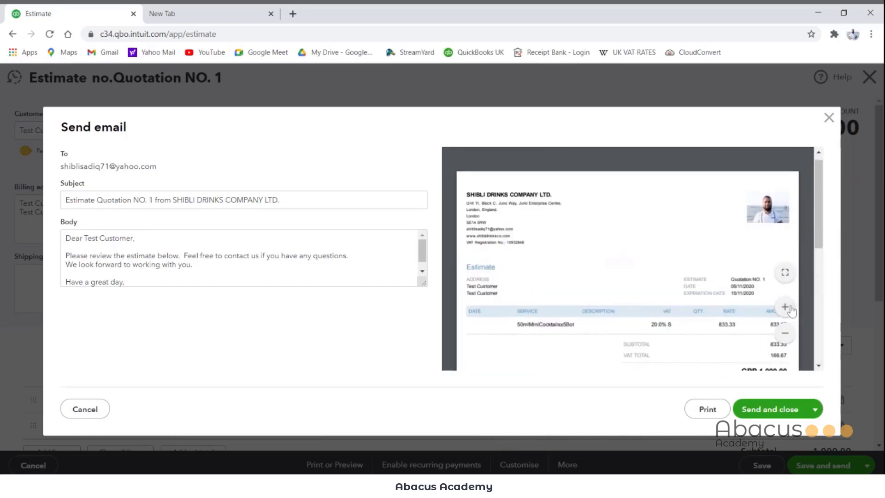
scroll(527, 284, "down", 5)
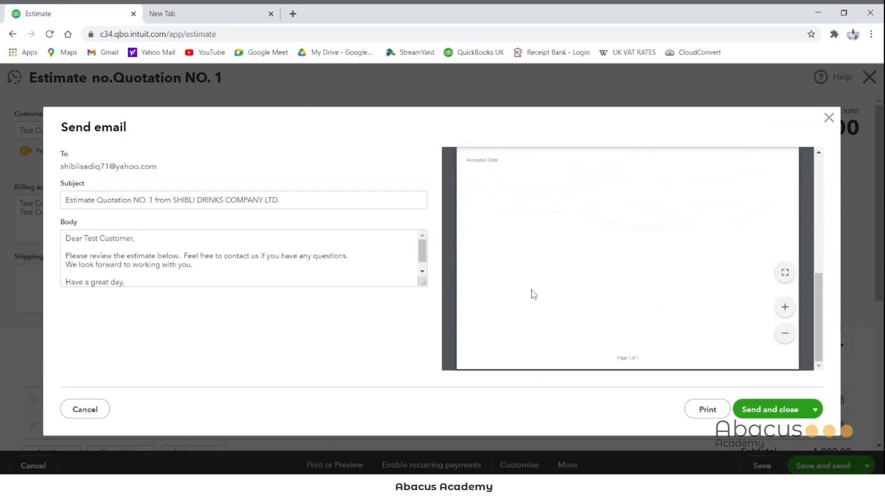
scroll(627, 323, "up", 5)
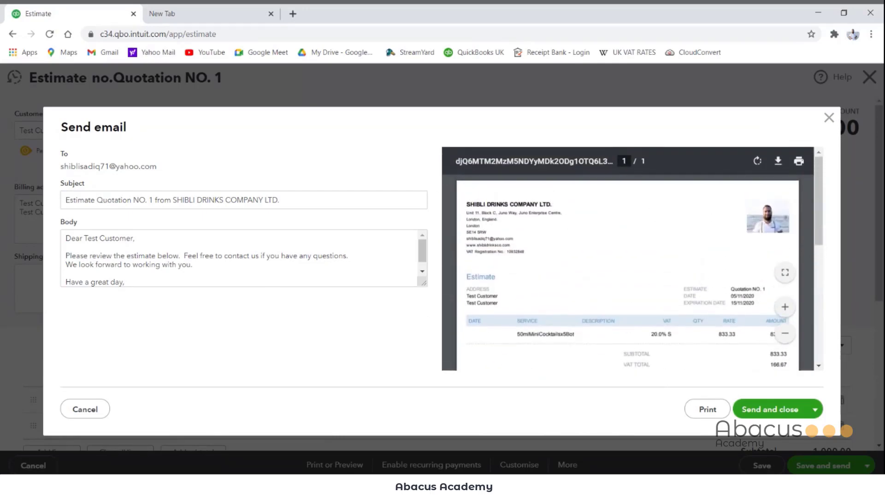
left_click(789, 412)
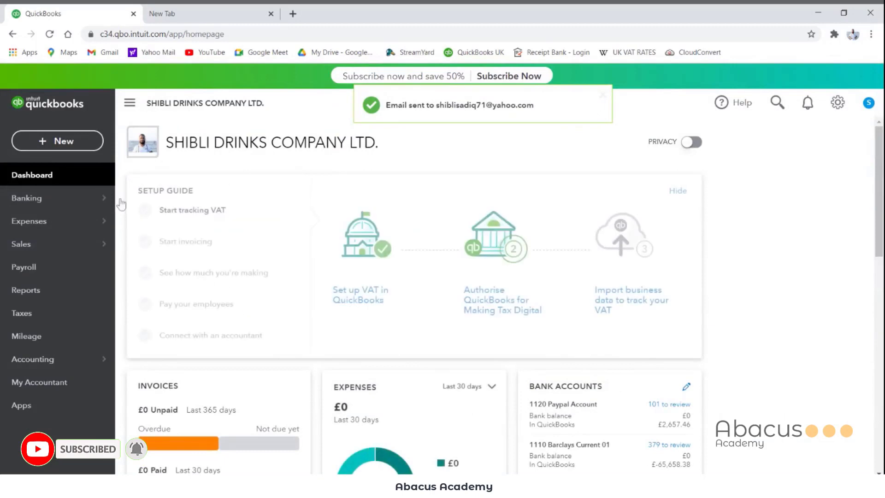
Step: Open the transaction list of the customer Test Customer
mouse_move(81, 244)
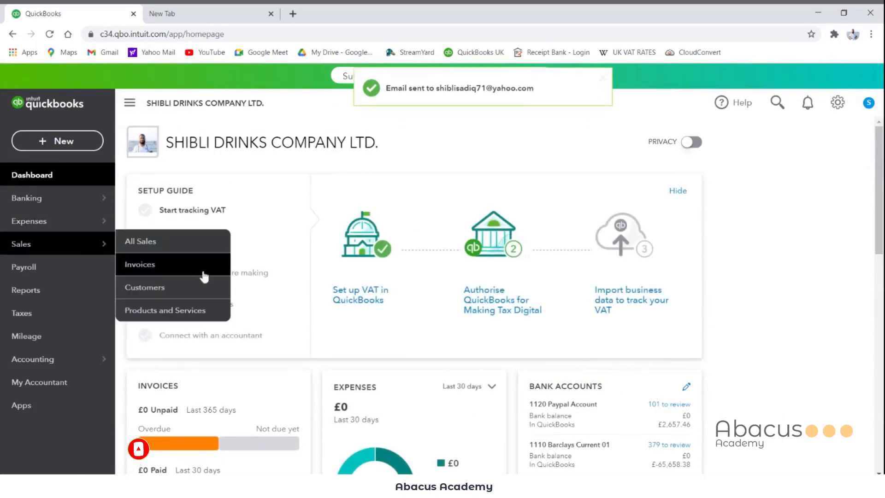
left_click(145, 287)
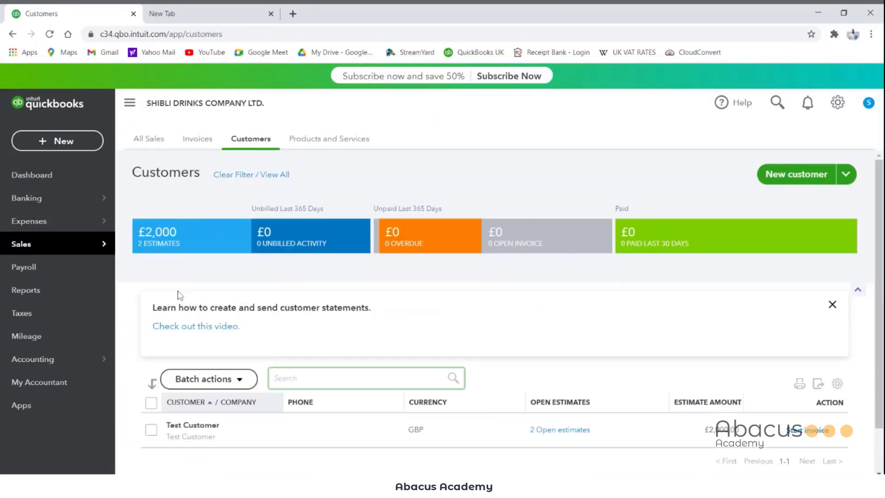
left_click(197, 426)
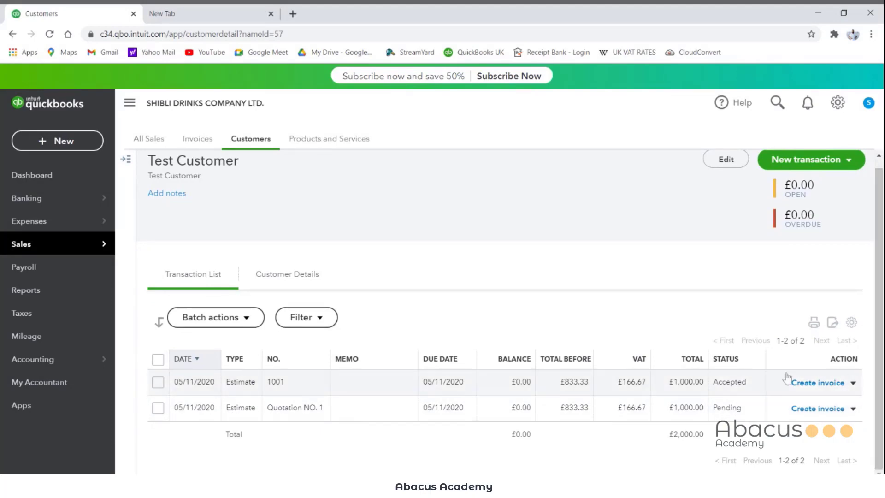
Step: Delete the customer's accepted estimate no. 1001
left_click(248, 390)
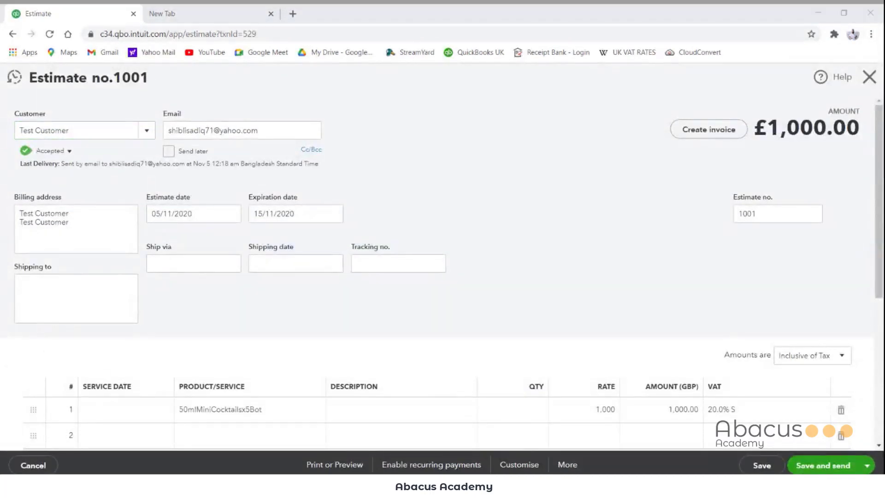
left_click(570, 468)
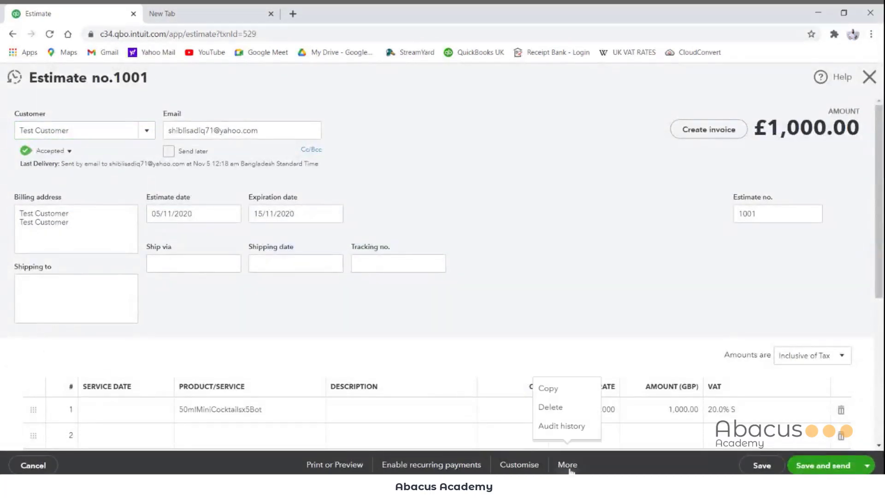
left_click(561, 406)
left_click(513, 302)
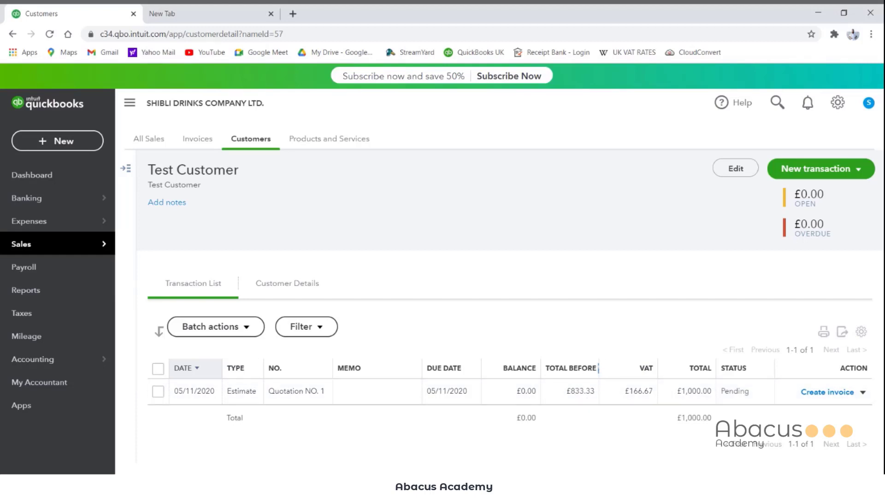
Step: Widen the Total Before VAT column and open the estimate Quotation NO. 1
left_click_drag(598, 367, 612, 375)
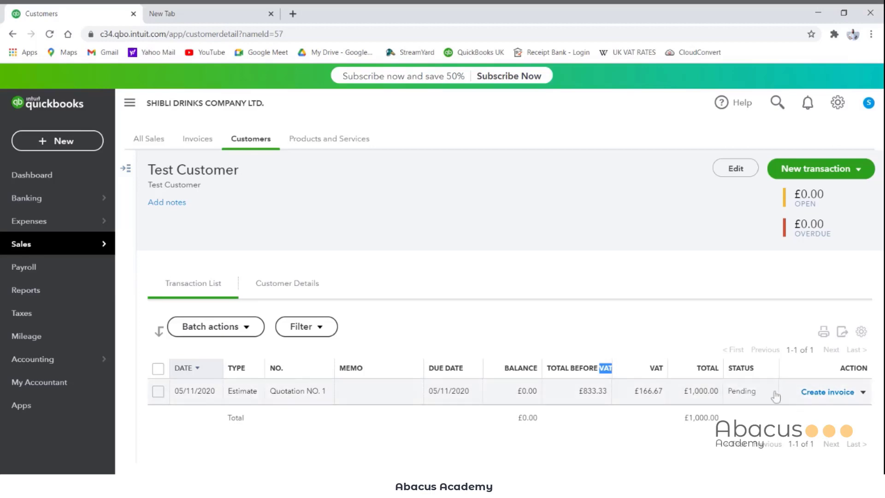
left_click(752, 404)
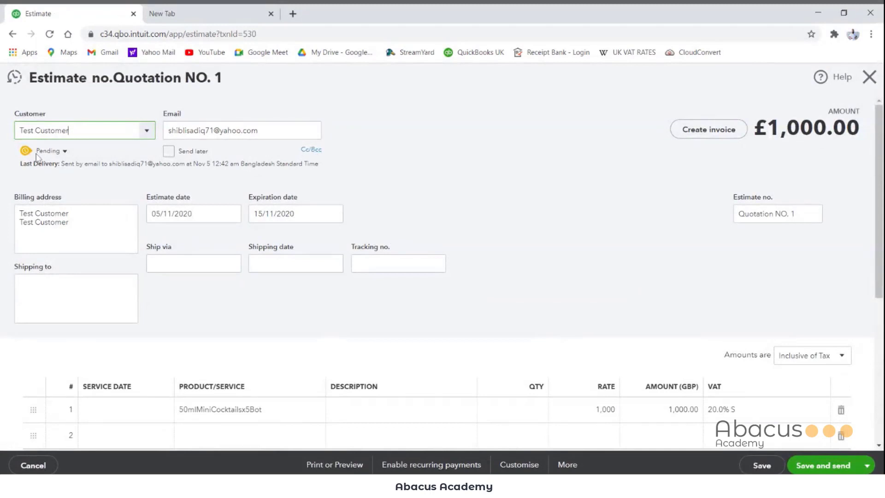
Step: Try Closed as the estimate status of Quotation NO. 1
left_click(65, 151)
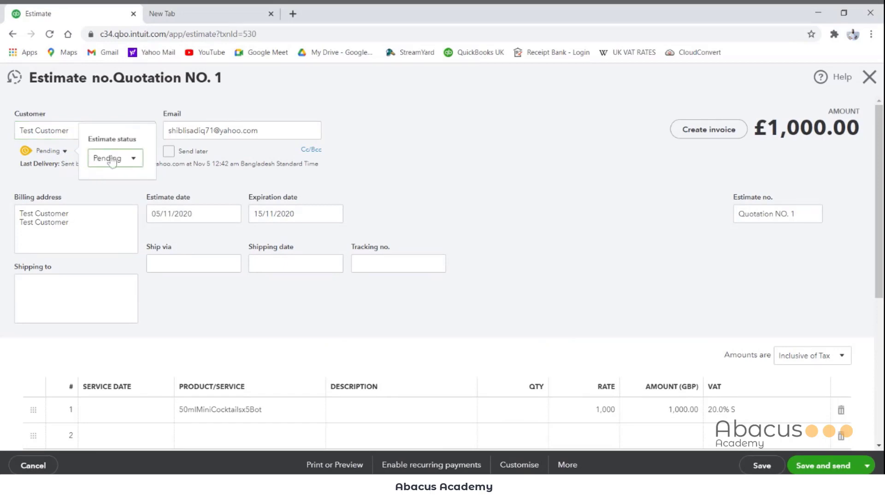
left_click(132, 164)
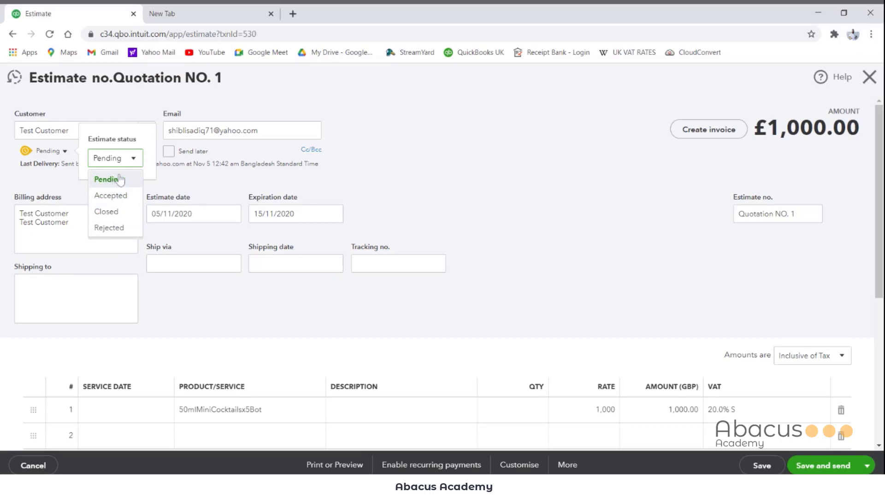
left_click(122, 213)
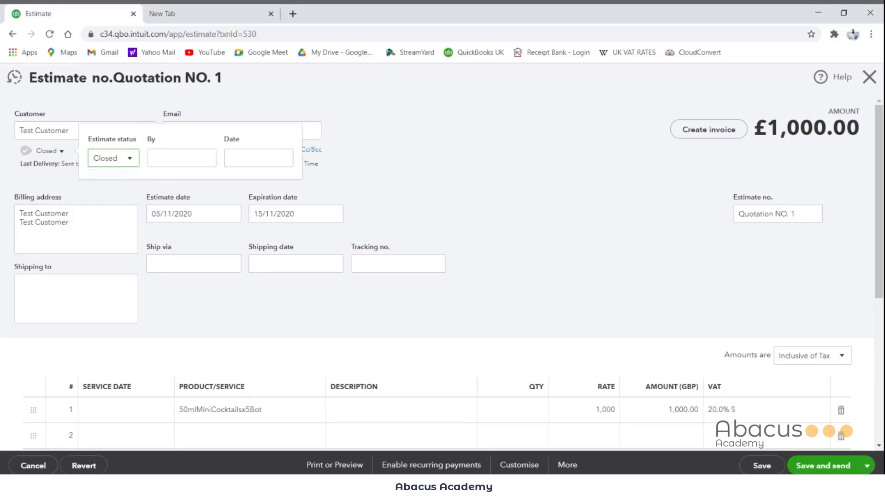
left_click(55, 151)
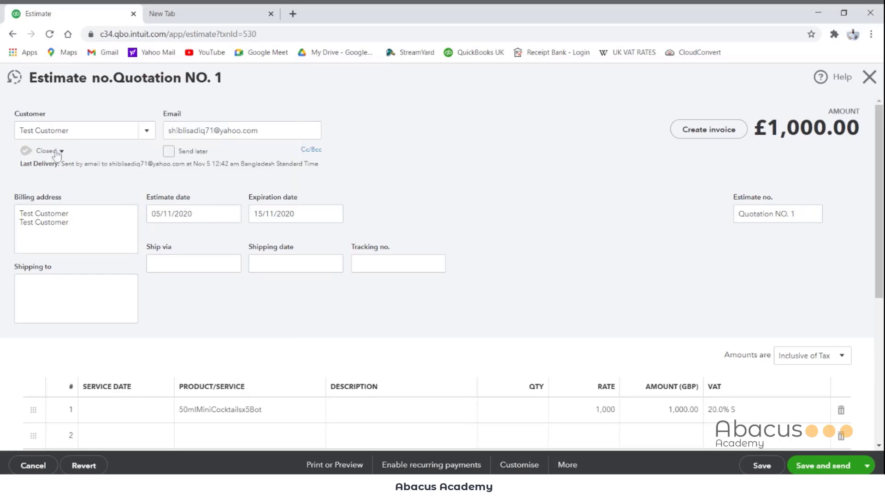
Step: Set the estimate status to Accepted, with the accepting person's name and the acceptance date 07/11/2020
left_click(55, 151)
left_click(122, 161)
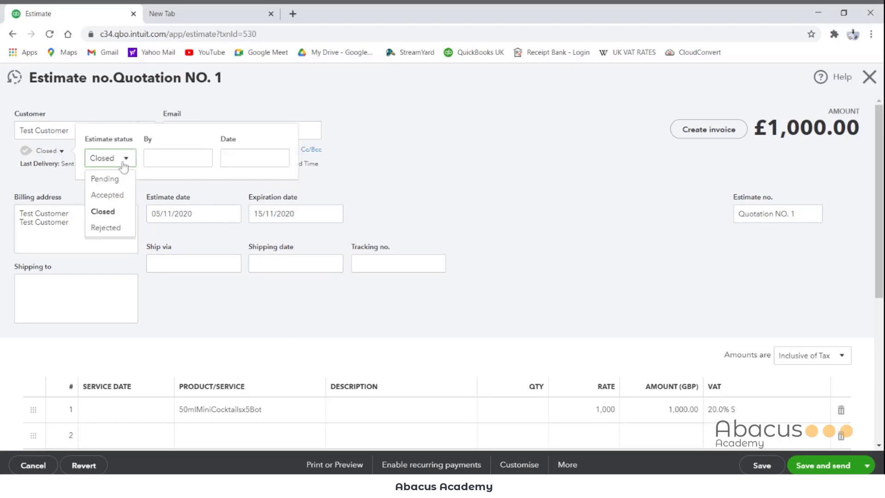
left_click(108, 195)
left_click(184, 158)
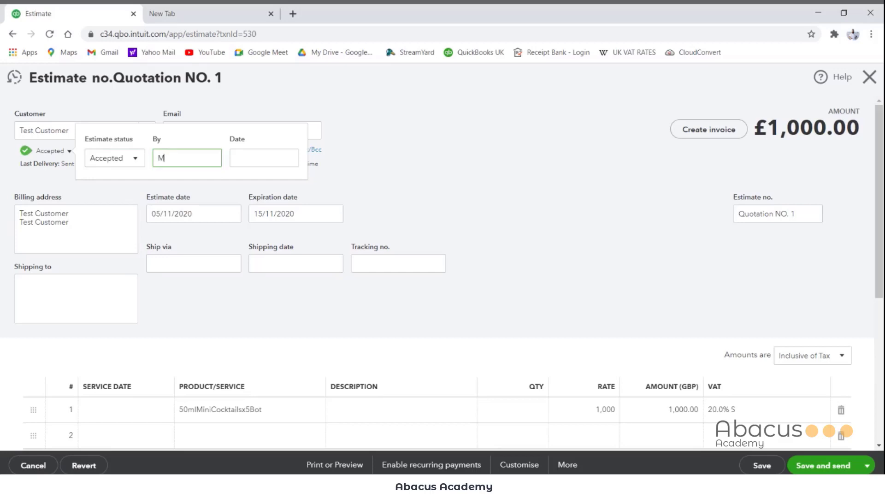
key("Tab")
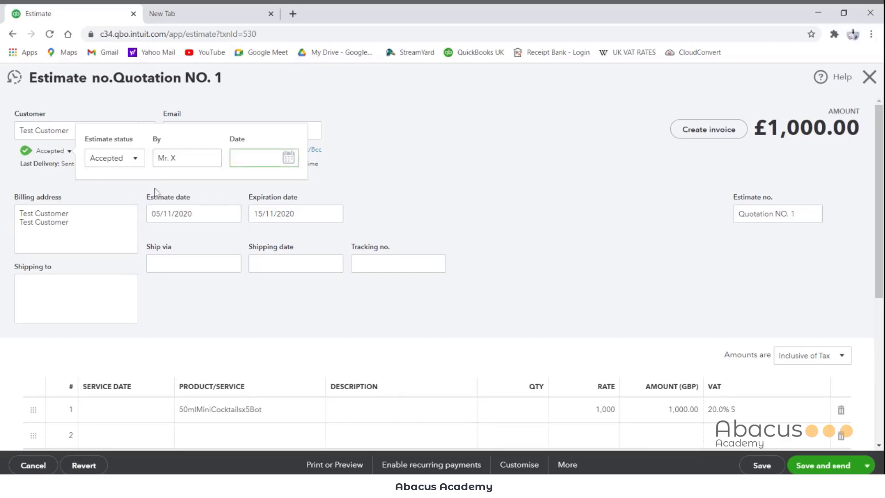
left_click(288, 157)
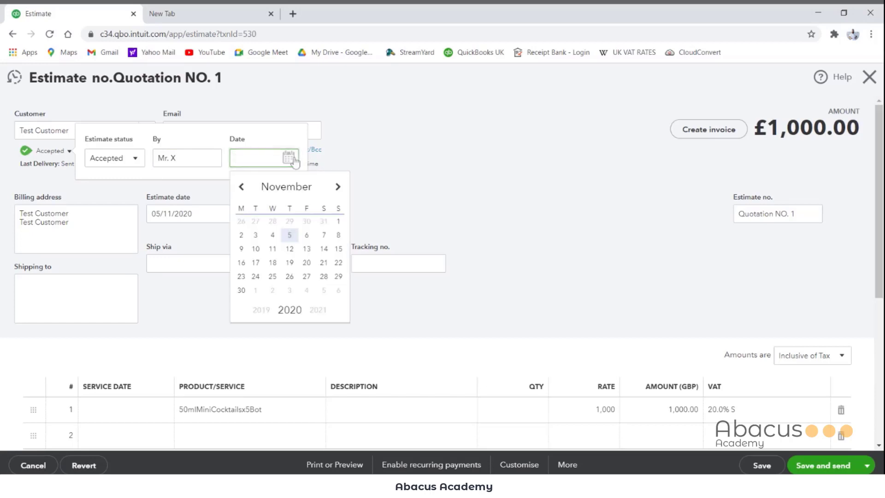
left_click(323, 236)
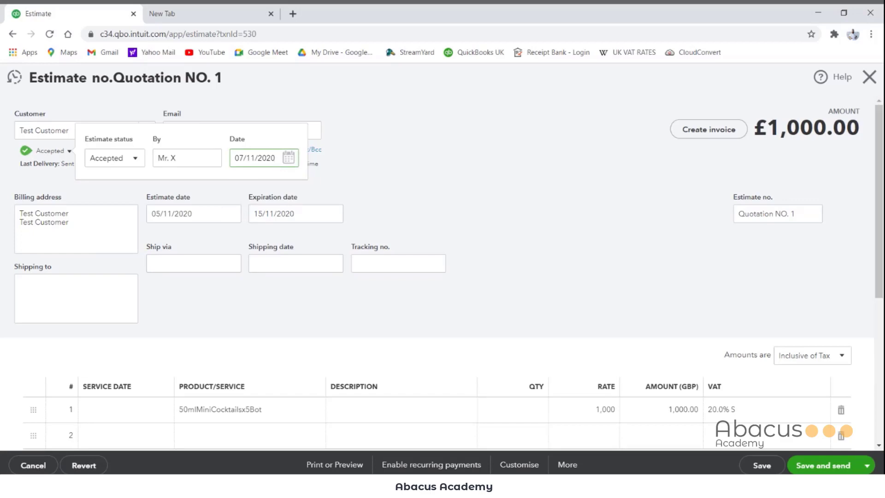
left_click(393, 174)
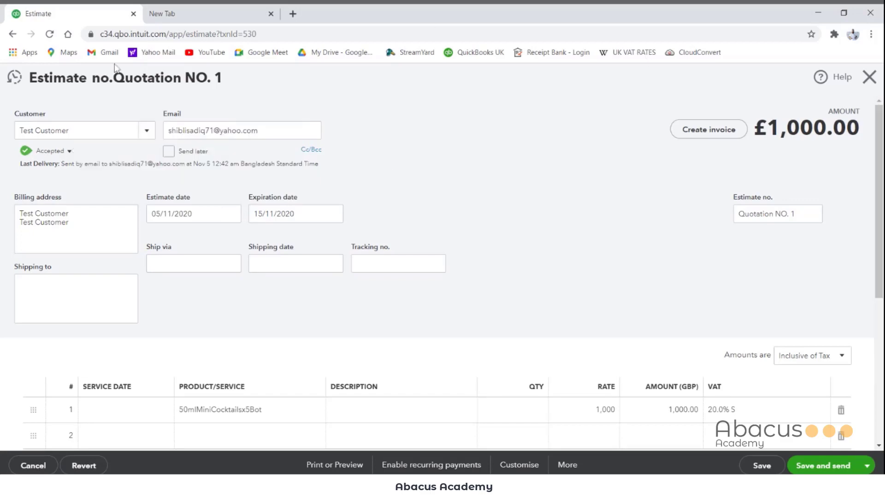
Step: Save the estimate Quotation NO. 1 and return to the customer's transaction list
scroll(362, 298, "down", 5)
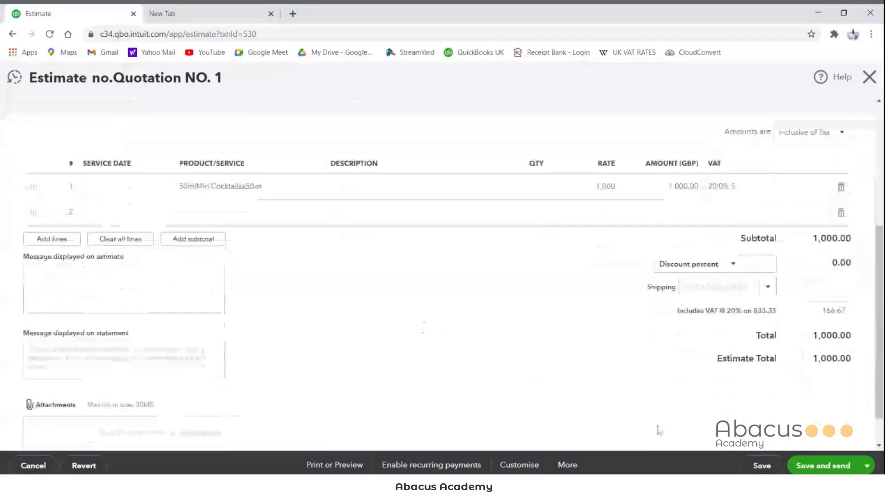
left_click(761, 465)
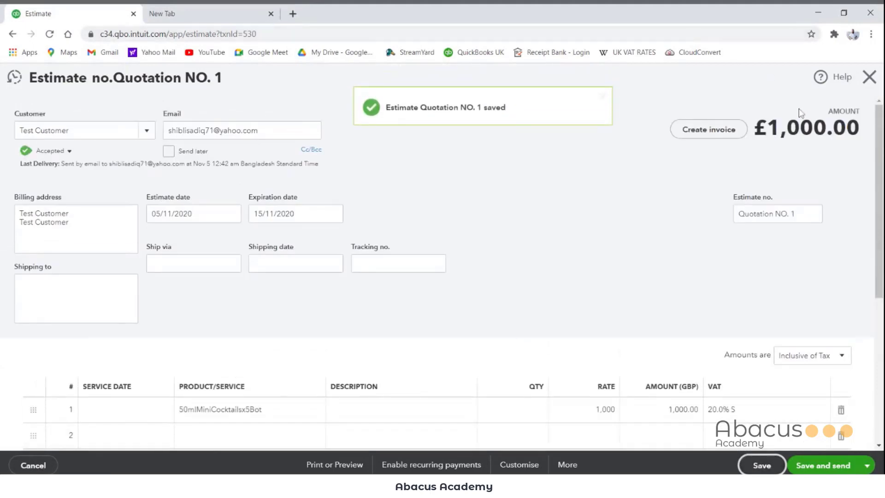
left_click(872, 83)
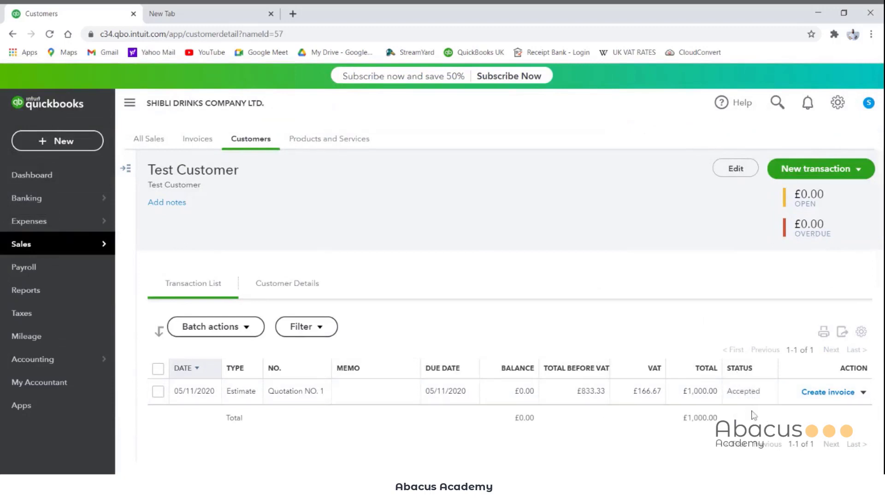
Step: Reopen the estimate Quotation NO. 1 to view its copy, delete and audit history options, and close it without changes
left_click(733, 393)
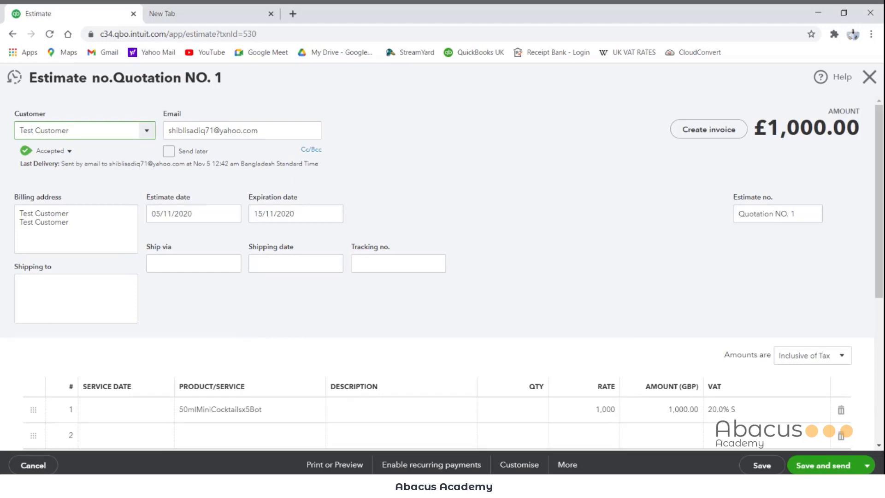
left_click(563, 468)
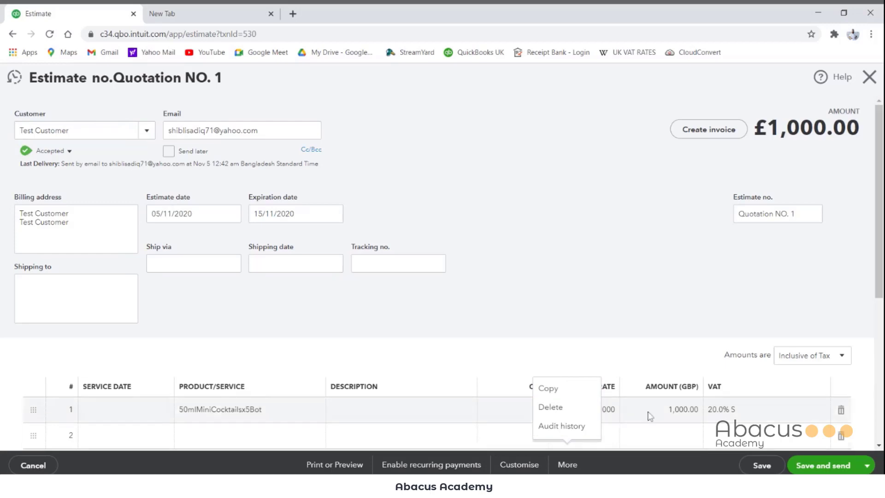
left_click(869, 76)
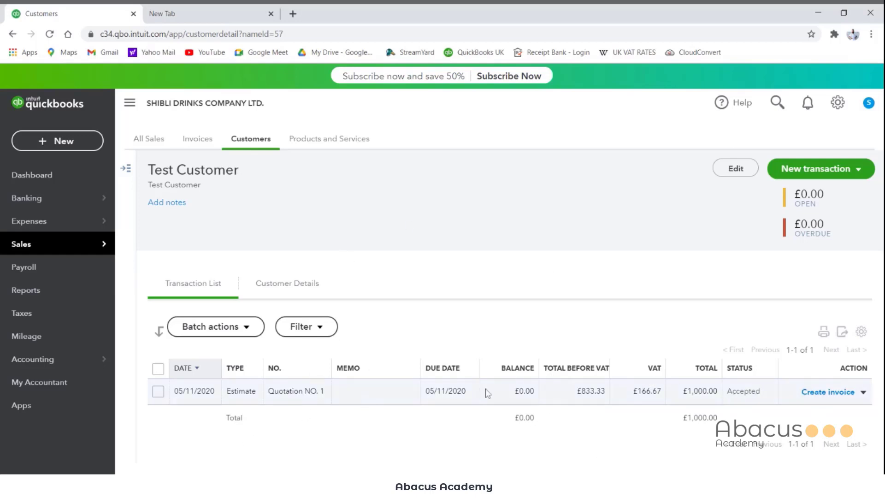
Step: Start an invoice from the accepted estimate Quotation NO. 1 and try invoicing 40% of each line
left_click(828, 392)
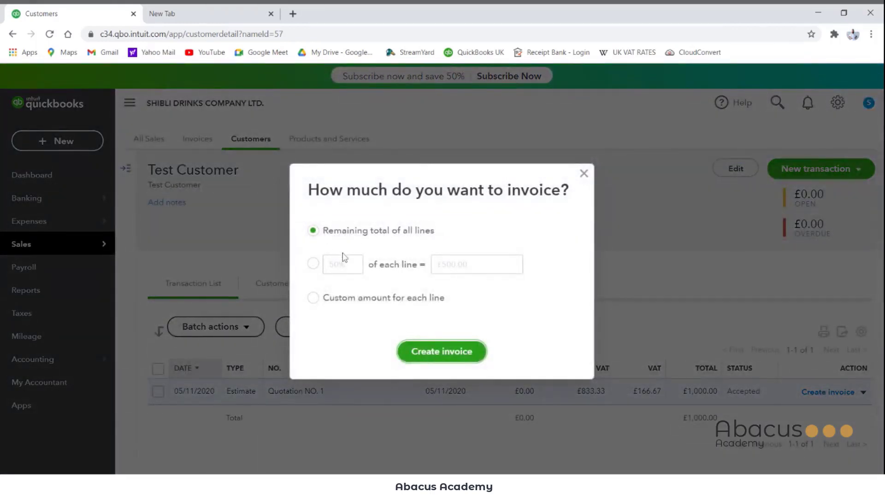
left_click(314, 265)
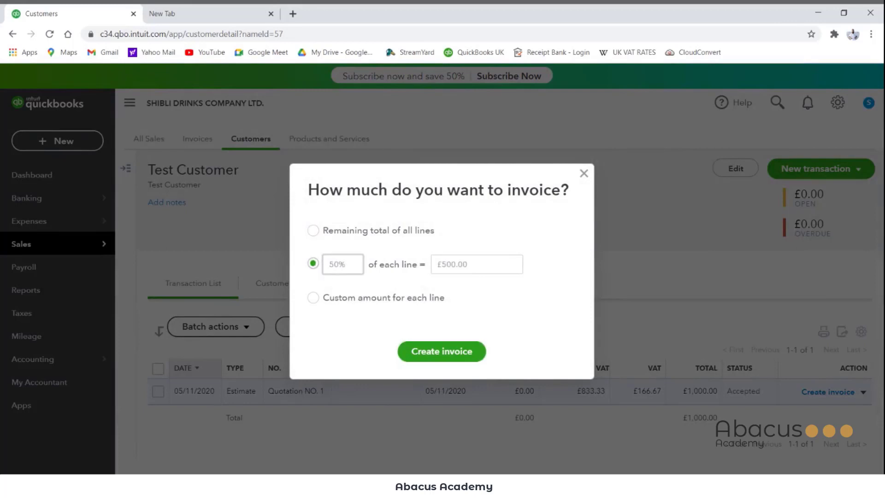
left_click_drag(347, 265, 295, 264)
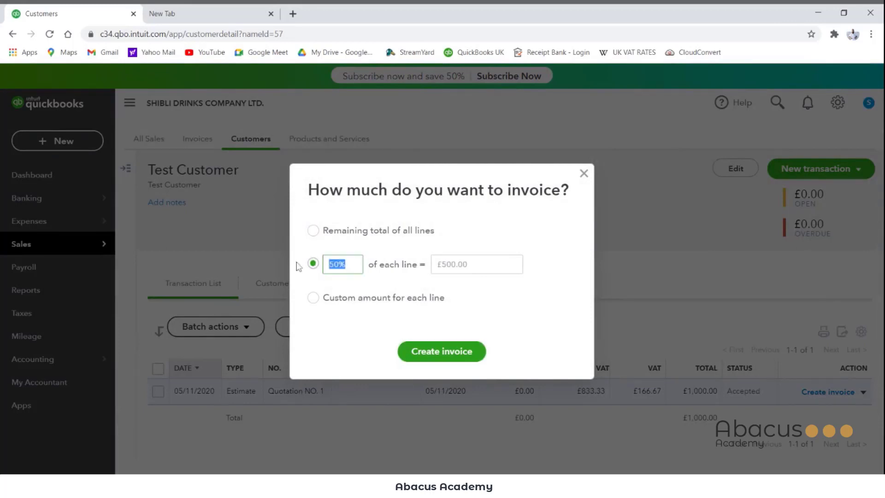
type("40")
key("Tab")
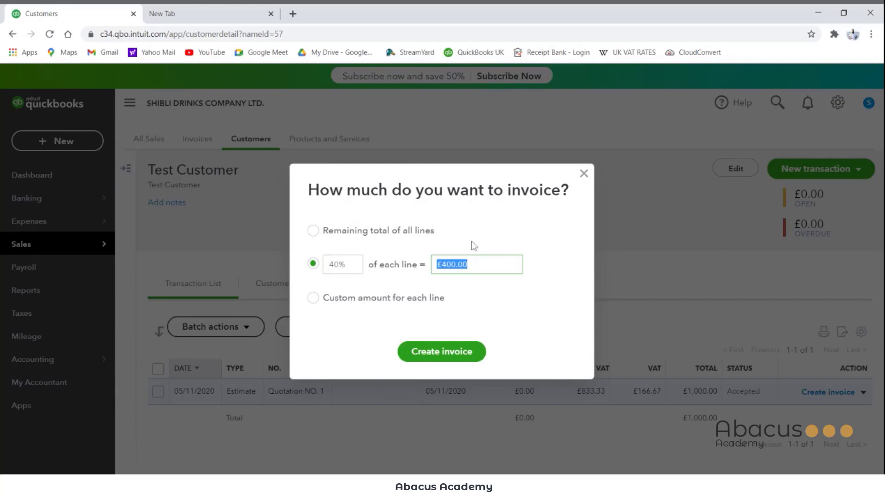
left_click(341, 271)
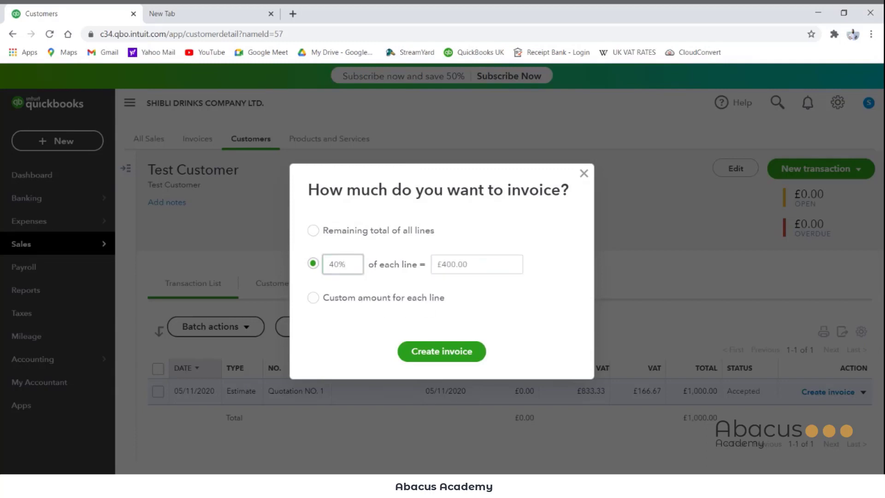
Step: Choose to invoice a custom amount for each line and create the invoice from the estimate
left_click(313, 298)
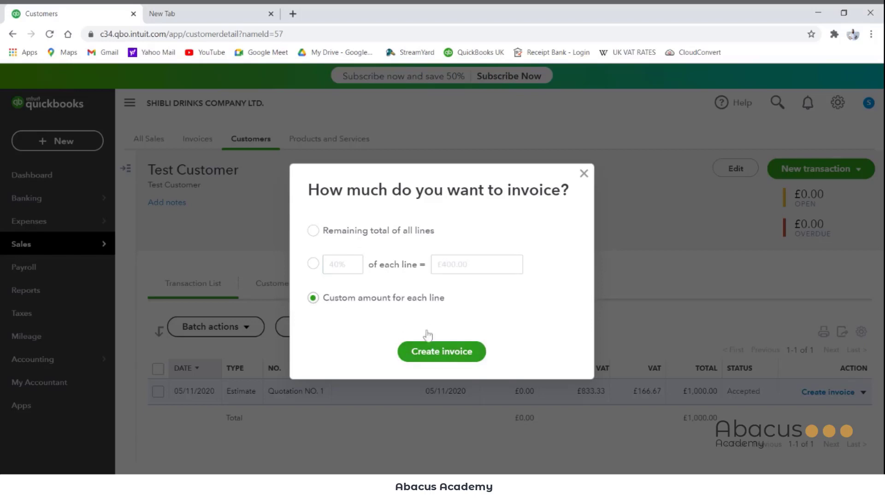
left_click(313, 231)
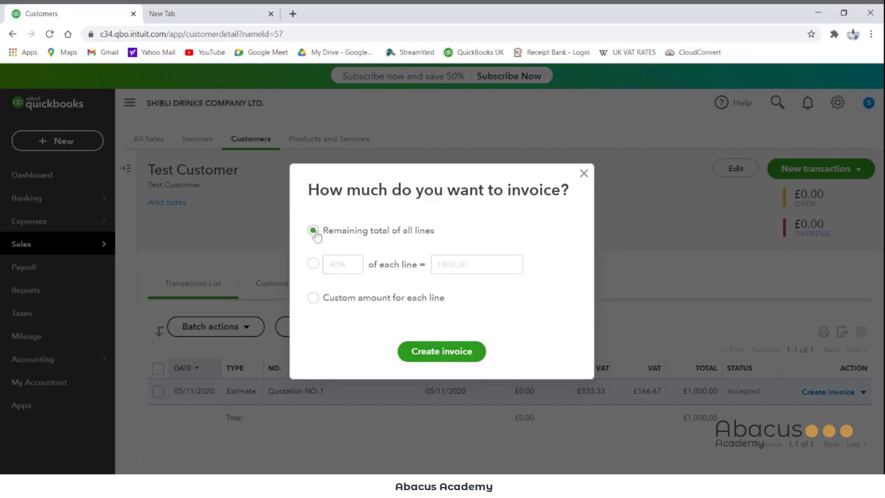
left_click(314, 297)
left_click(441, 351)
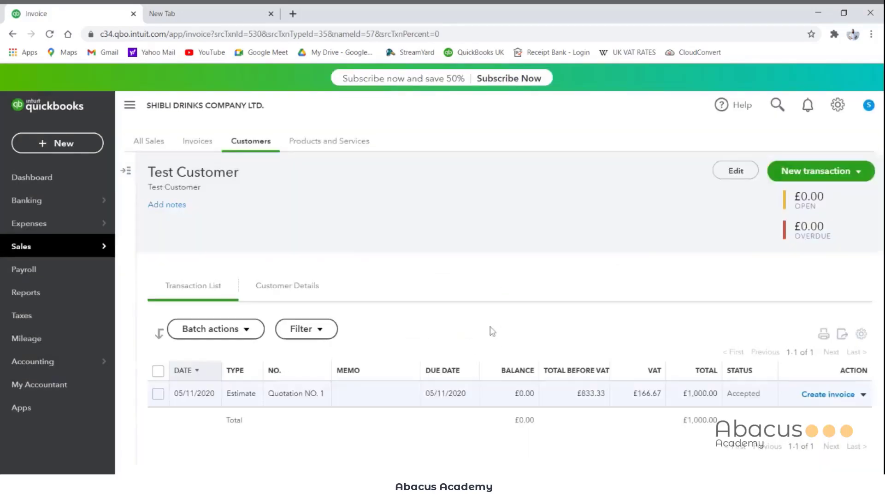
Step: Set the amount due on the 50mlMiniCocktailsx5Bot line of the invoice to 450.00
scroll(526, 374, "down", 4)
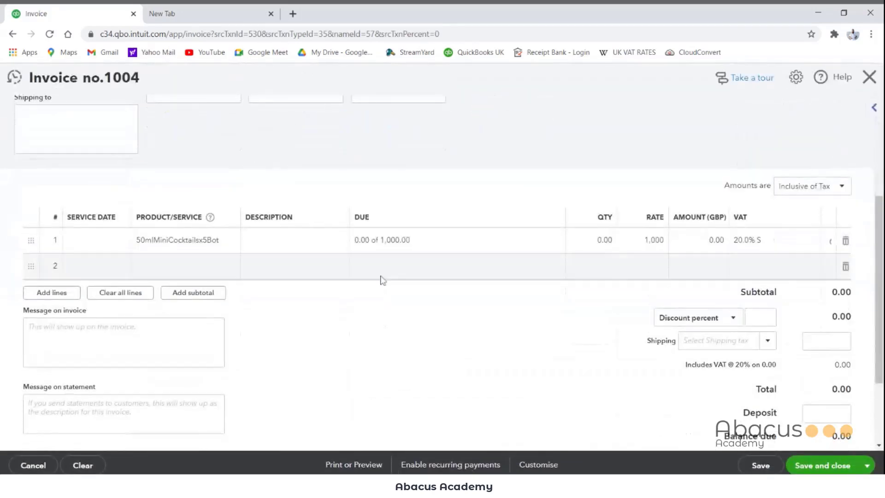
left_click(388, 250)
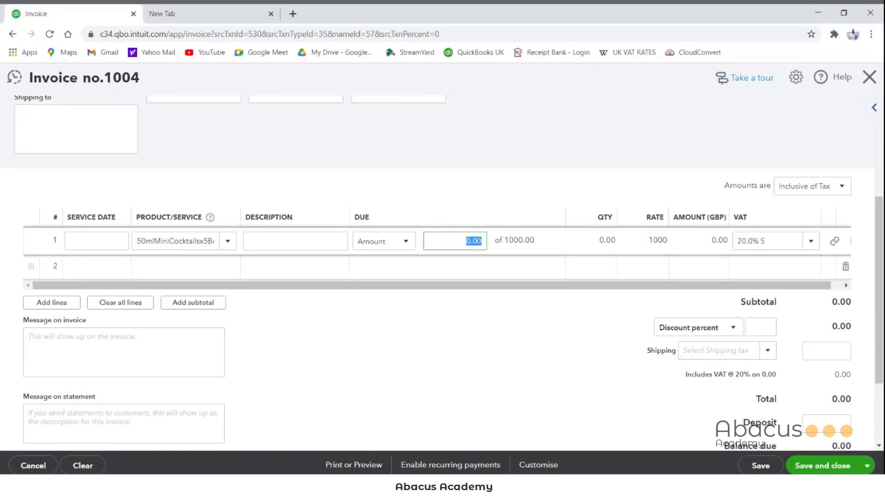
type("450")
key("Tab")
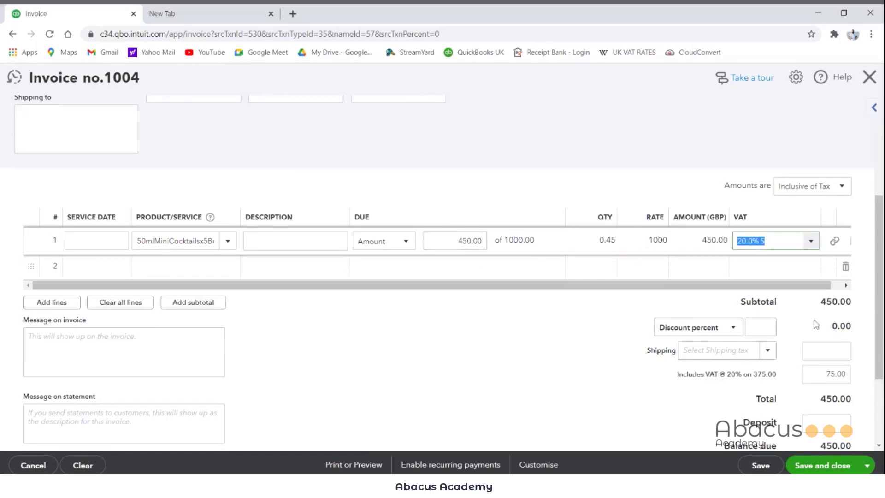
Step: Set the invoice date to 12/11/2020
scroll(811, 325, "down", 1)
scroll(809, 325, "up", 5)
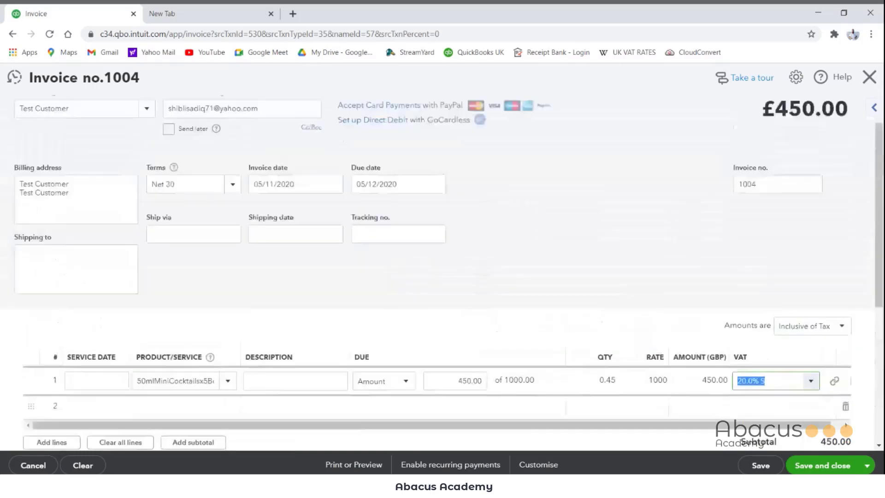
scroll(671, 312, "down", 1)
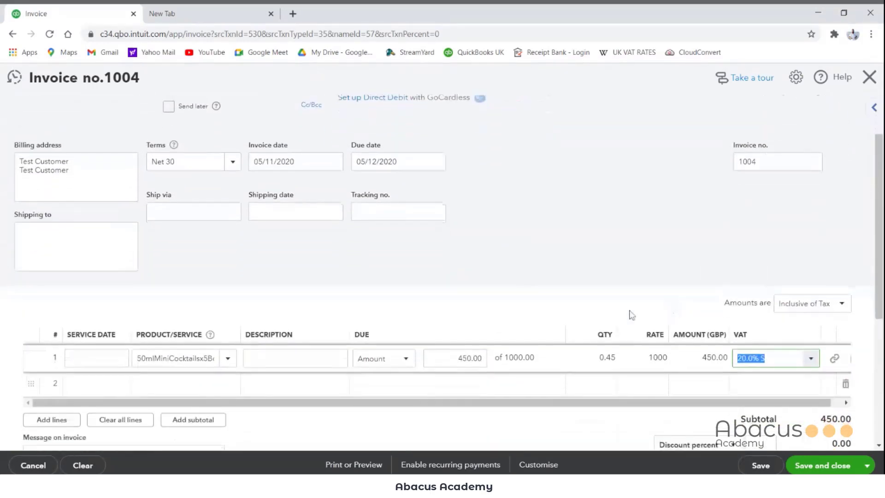
scroll(630, 312, "up", 2)
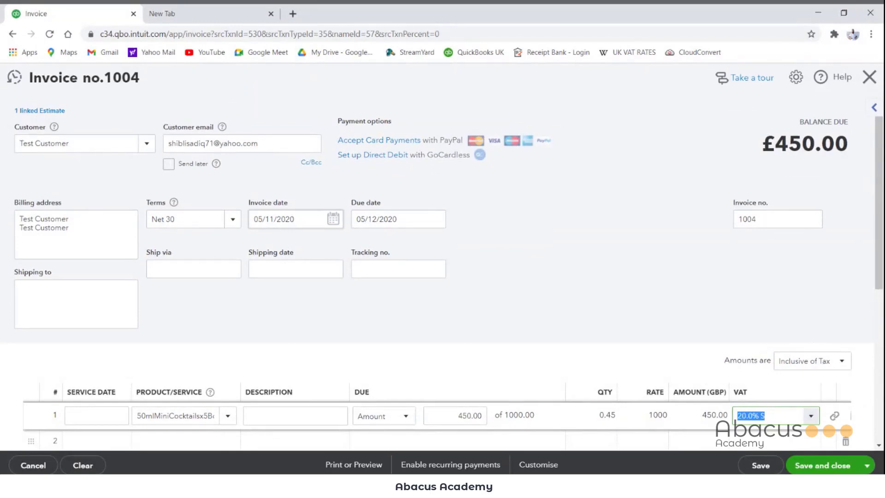
left_click(333, 220)
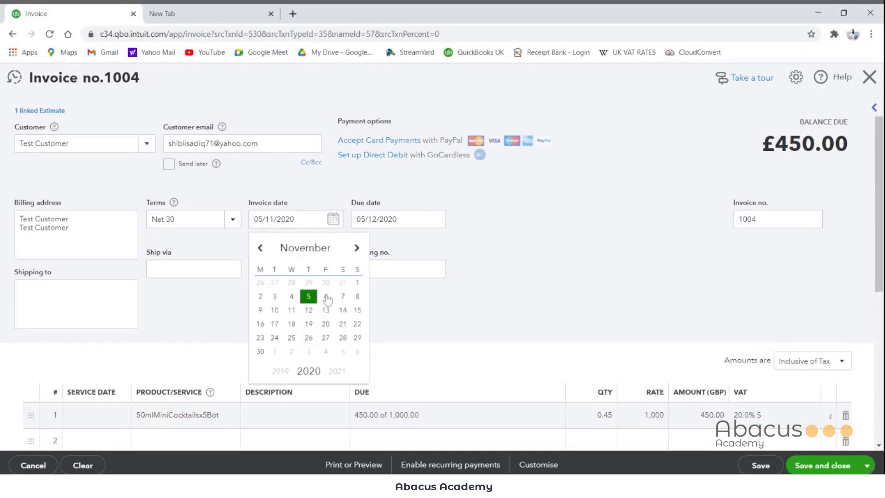
left_click(309, 311)
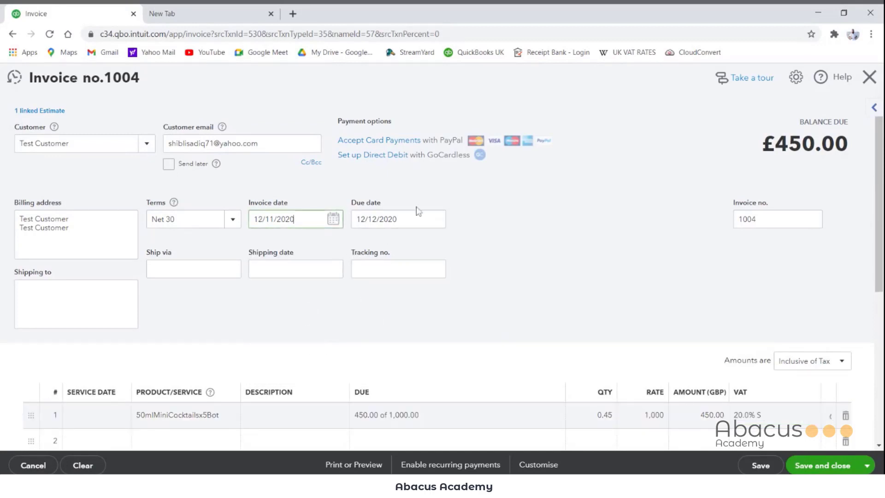
Step: View the due date calendar without changing it, and set the invoice's payment terms to Due on receipt
left_click(433, 230)
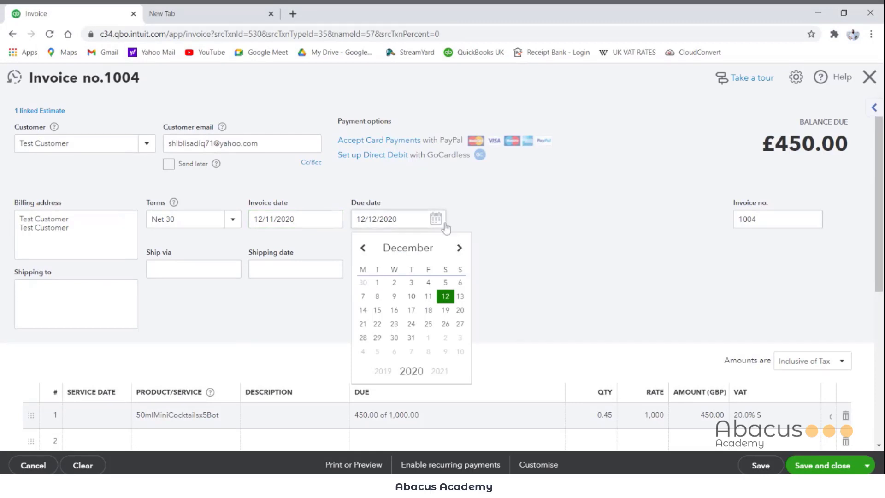
left_click(442, 222)
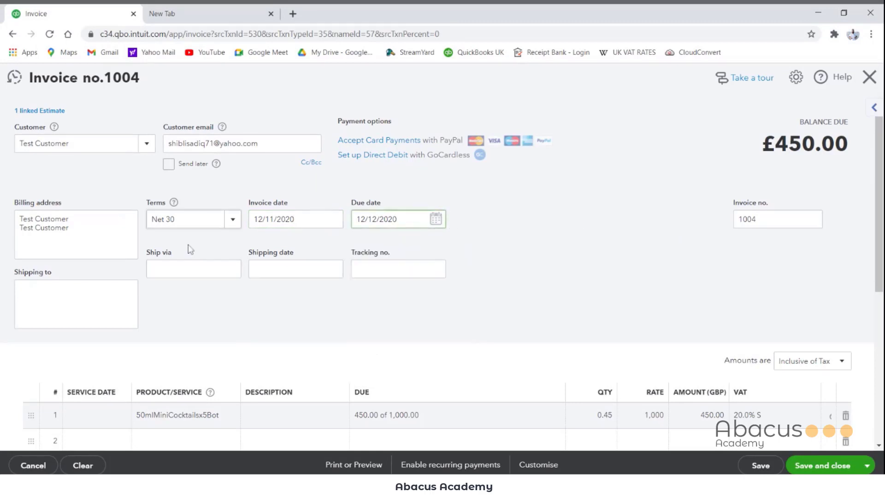
left_click(233, 220)
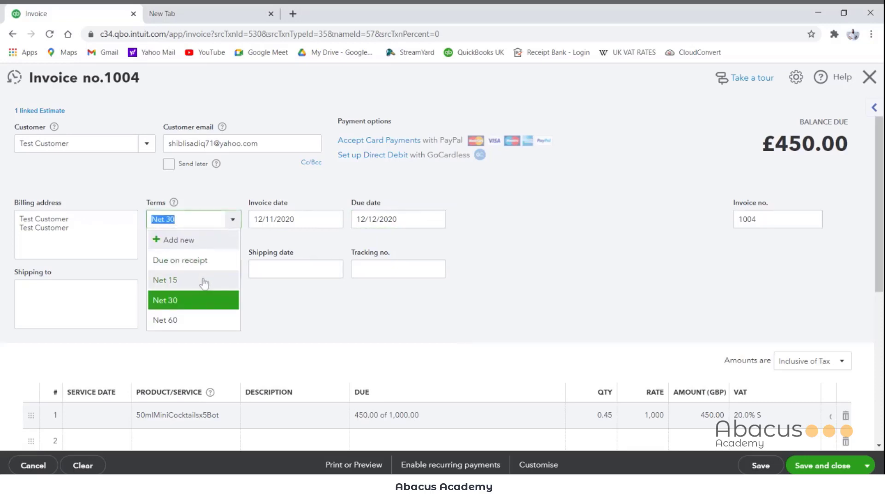
left_click(198, 260)
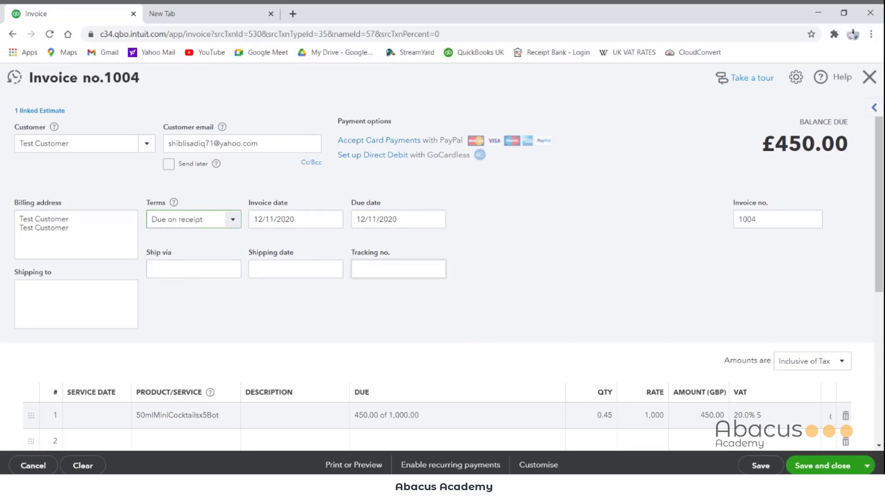
Step: Change the invoice number to inv 01, then save and close the invoice
left_click_drag(766, 220, 709, 217)
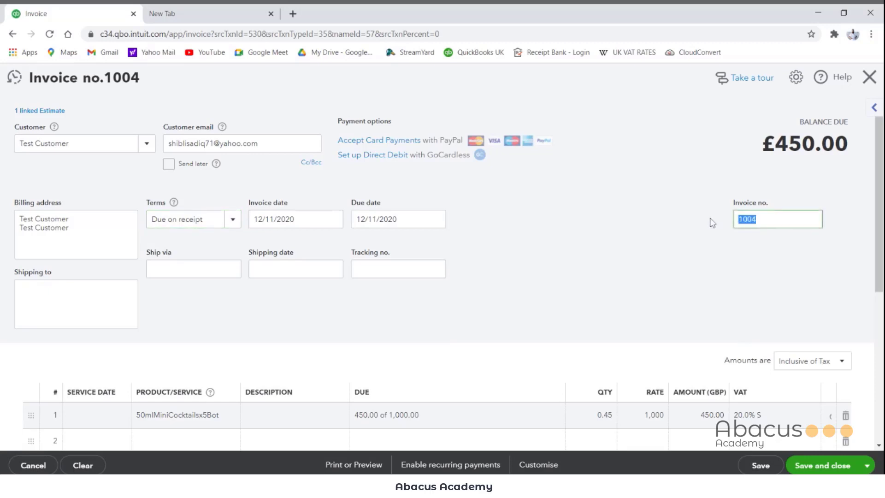
type("1")
left_click(819, 465)
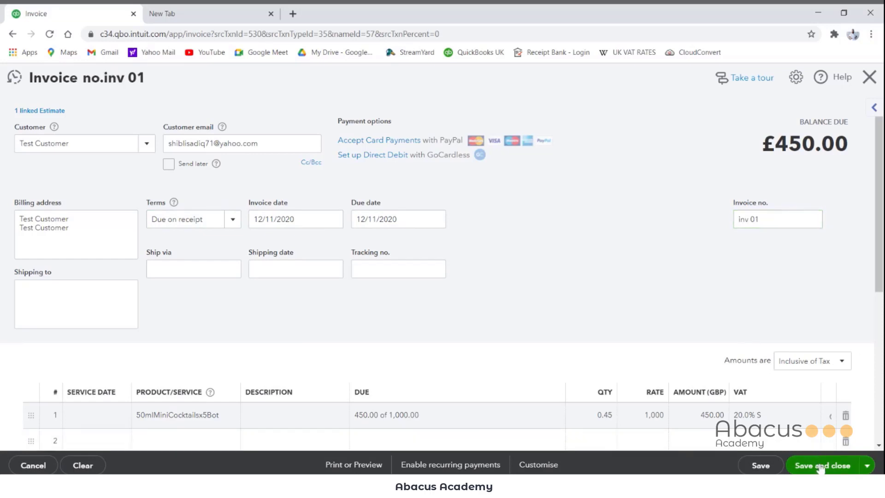